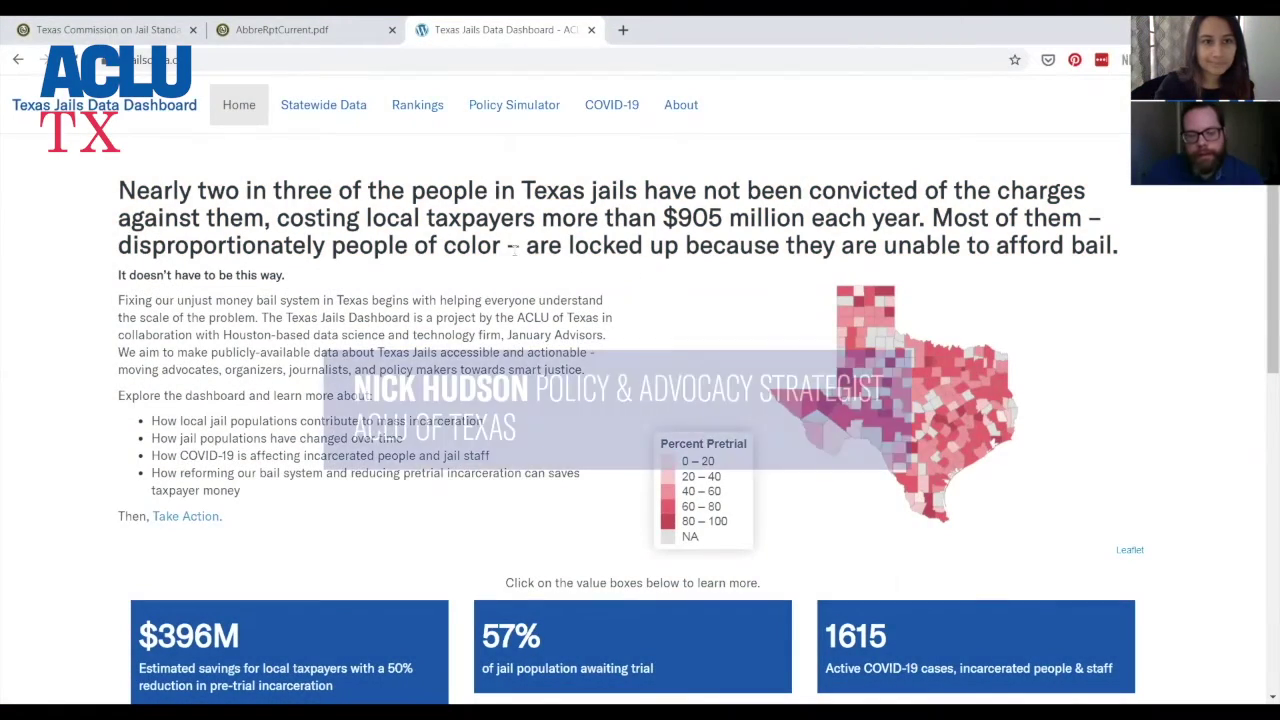
# Highlight the opening statement, the passage about people of color, and the headline while explaining them.
pyautogui.moveTo(366, 217); pyautogui.dragTo(372, 398)
pyautogui.click(372, 398)
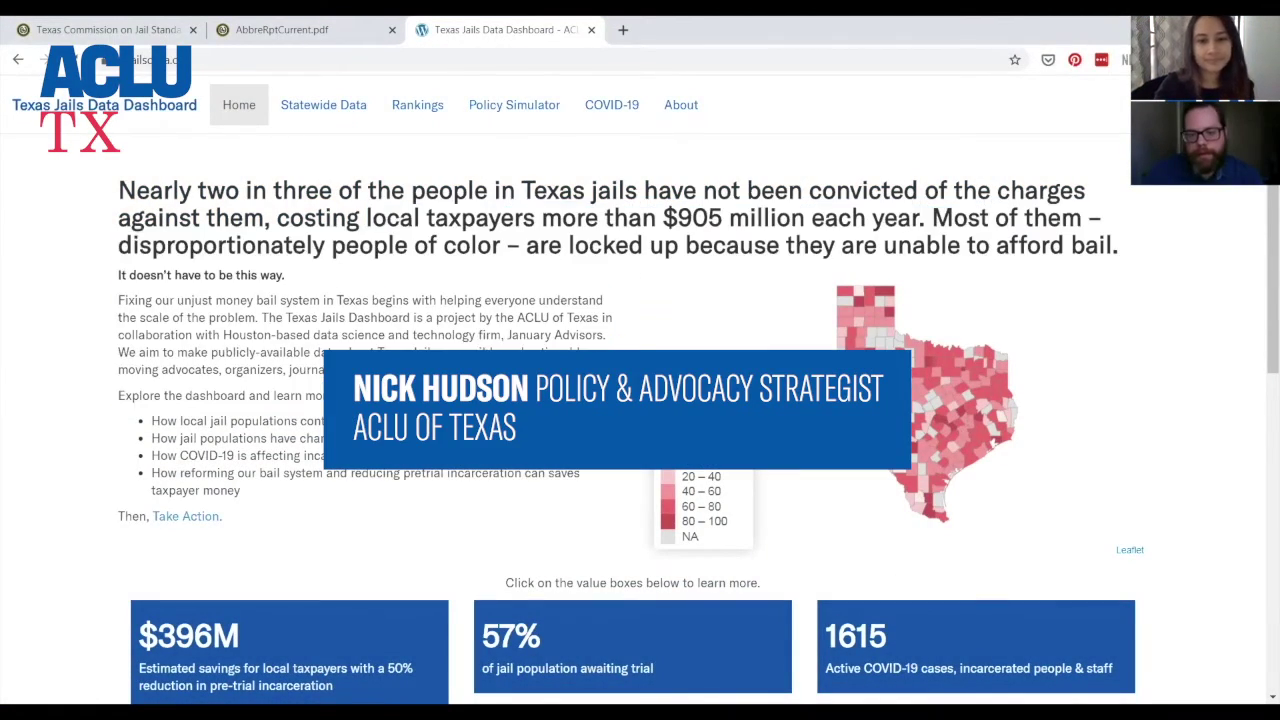
pyautogui.moveTo(360, 245); pyautogui.dragTo(447, 473)
pyautogui.click(447, 473)
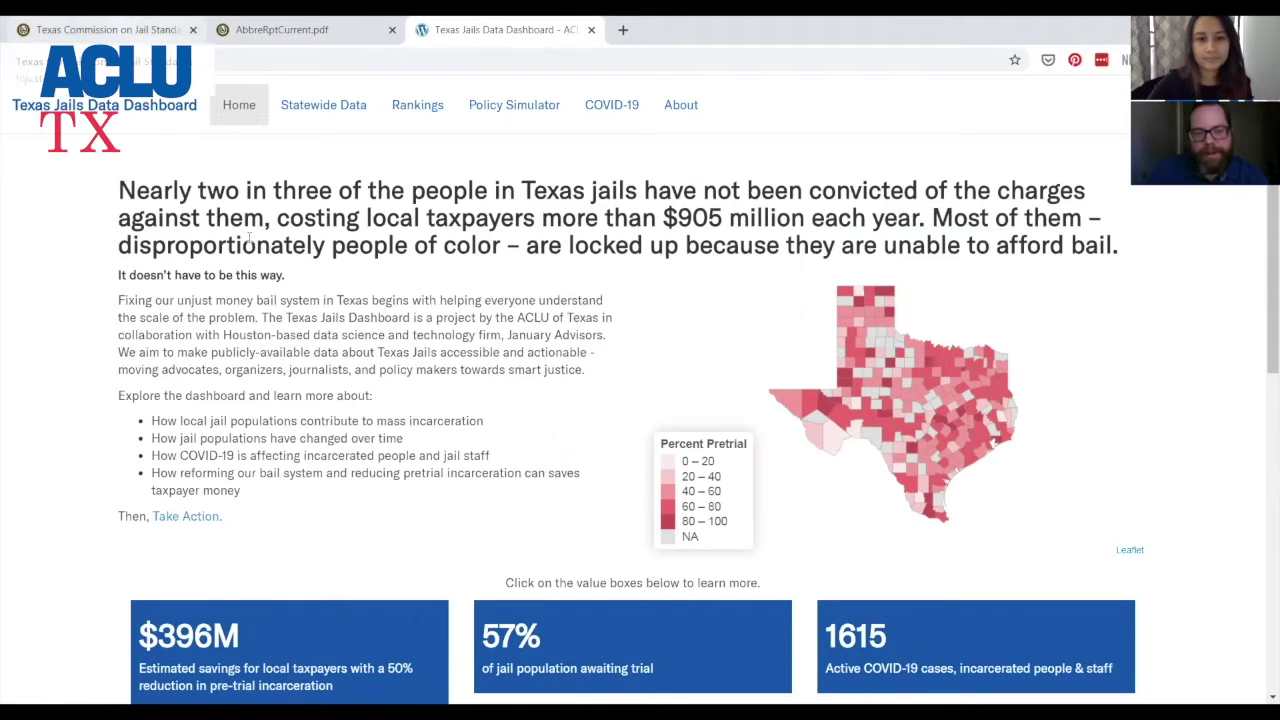
pyautogui.moveTo(267, 190); pyautogui.dragTo(350, 369)
pyautogui.click(346, 318)
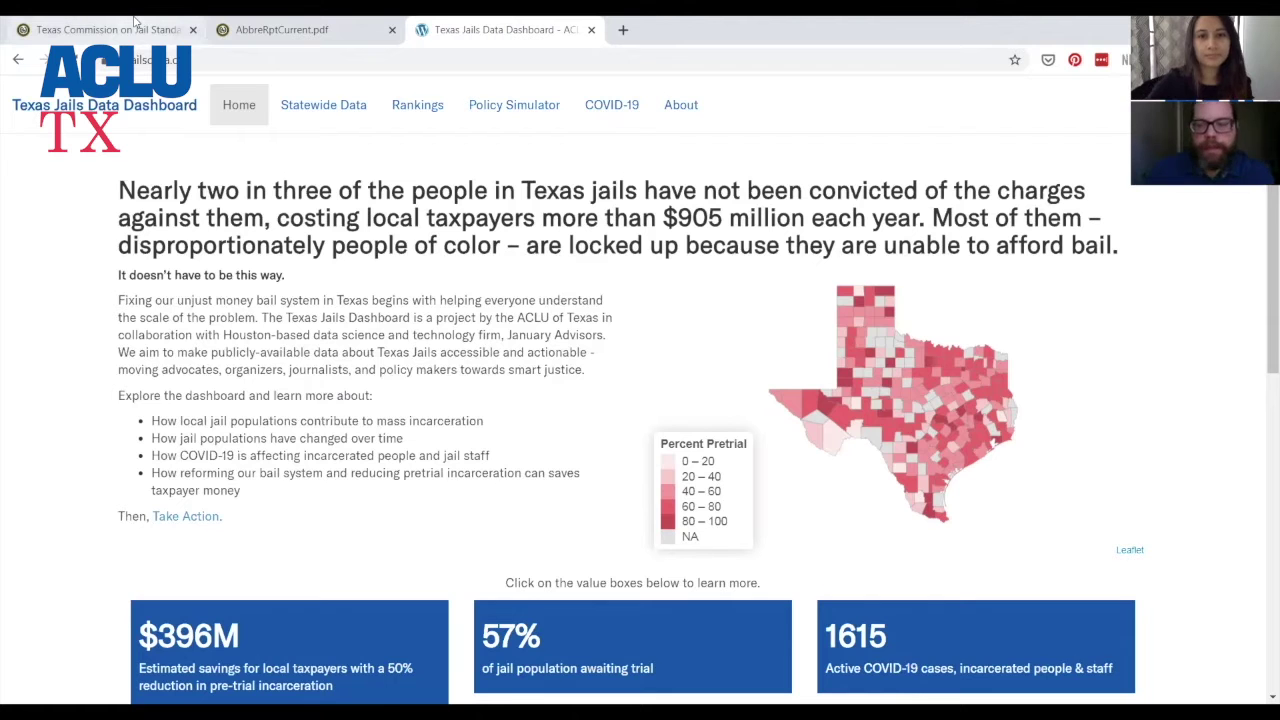
# Switch to the Texas Commission on Jail Standards site and go to PUBLICATIONS > Population Reports.
pyautogui.click(135, 24)
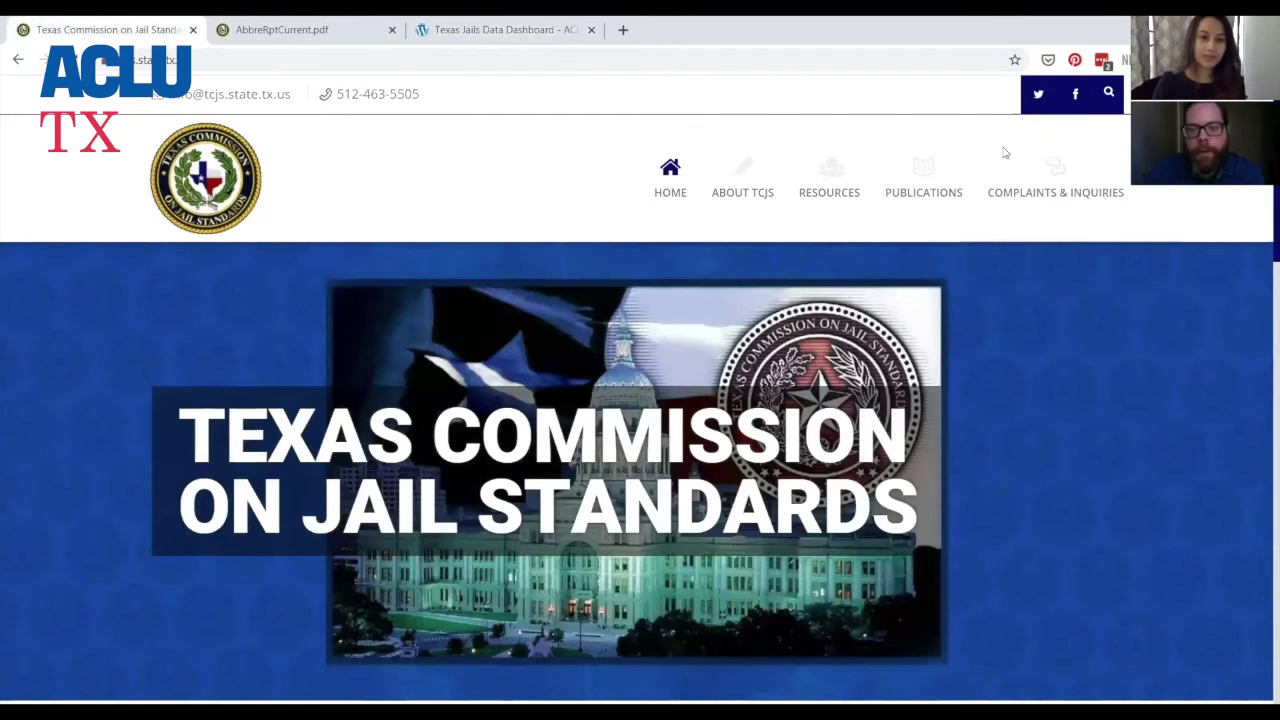
pyautogui.moveTo(1003, 214)
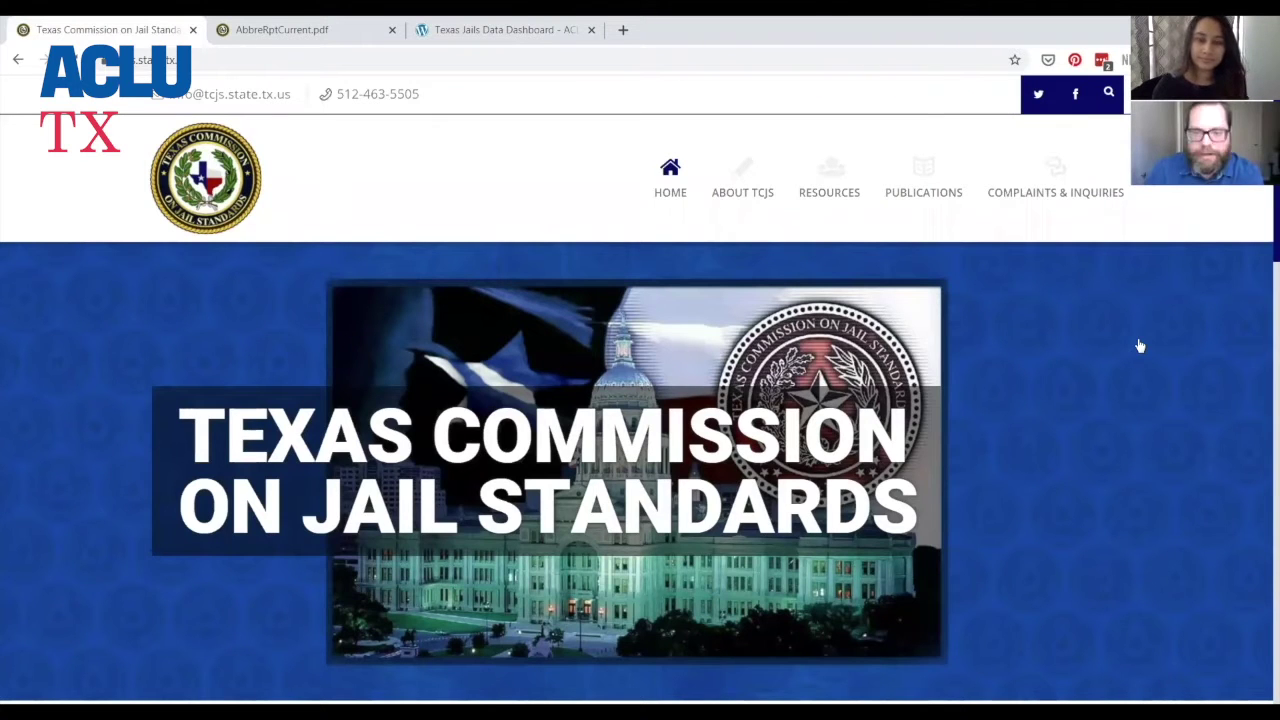
pyautogui.moveTo(923, 190)
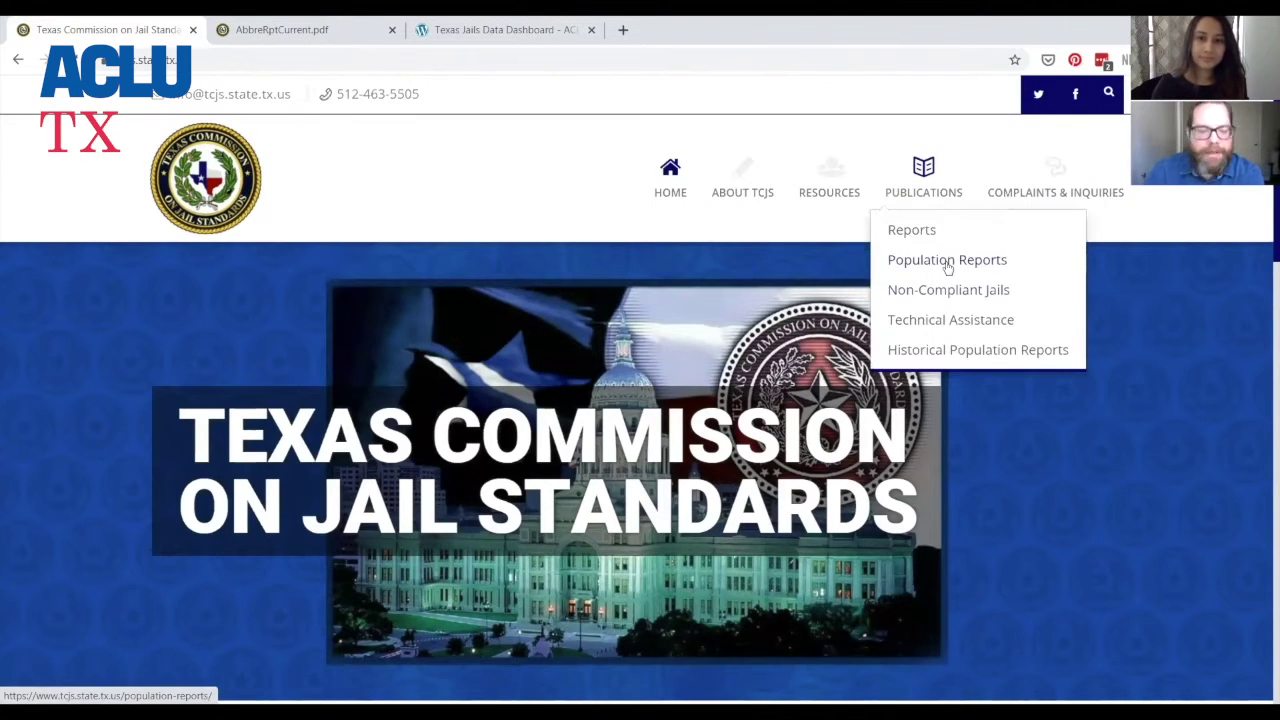
pyautogui.click(947, 264)
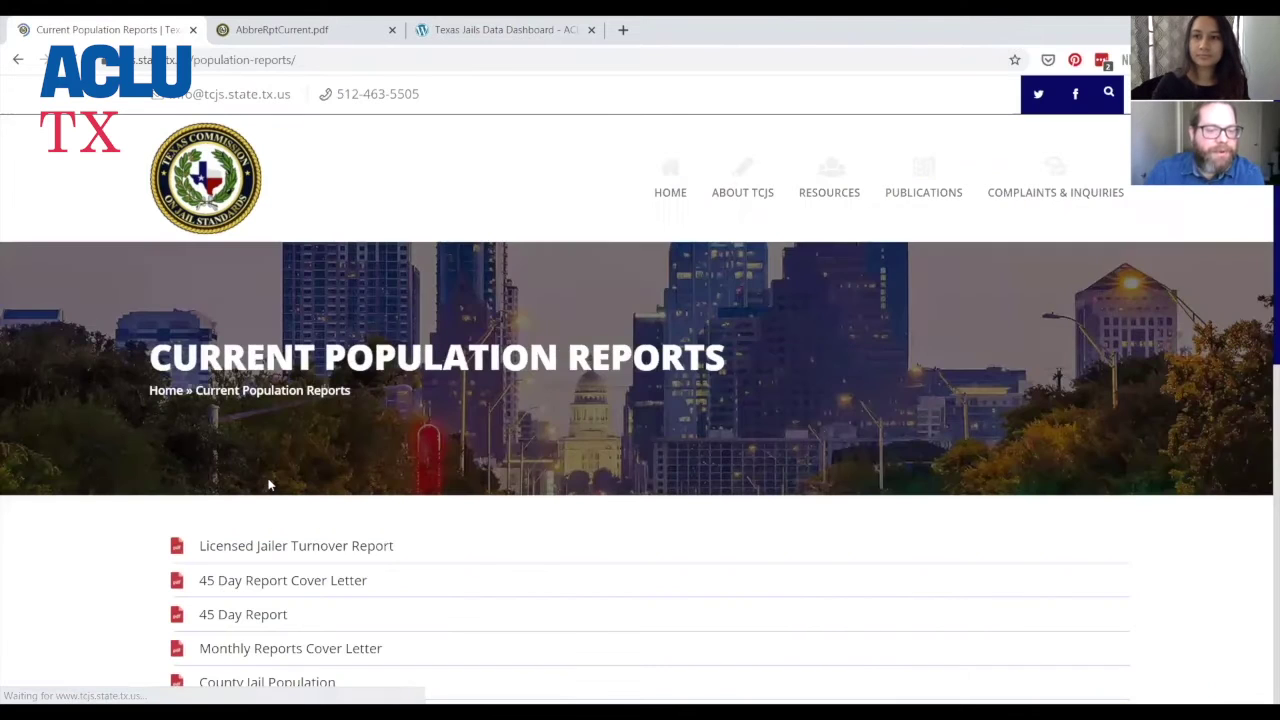
pyautogui.scroll(-3, 270, 470)
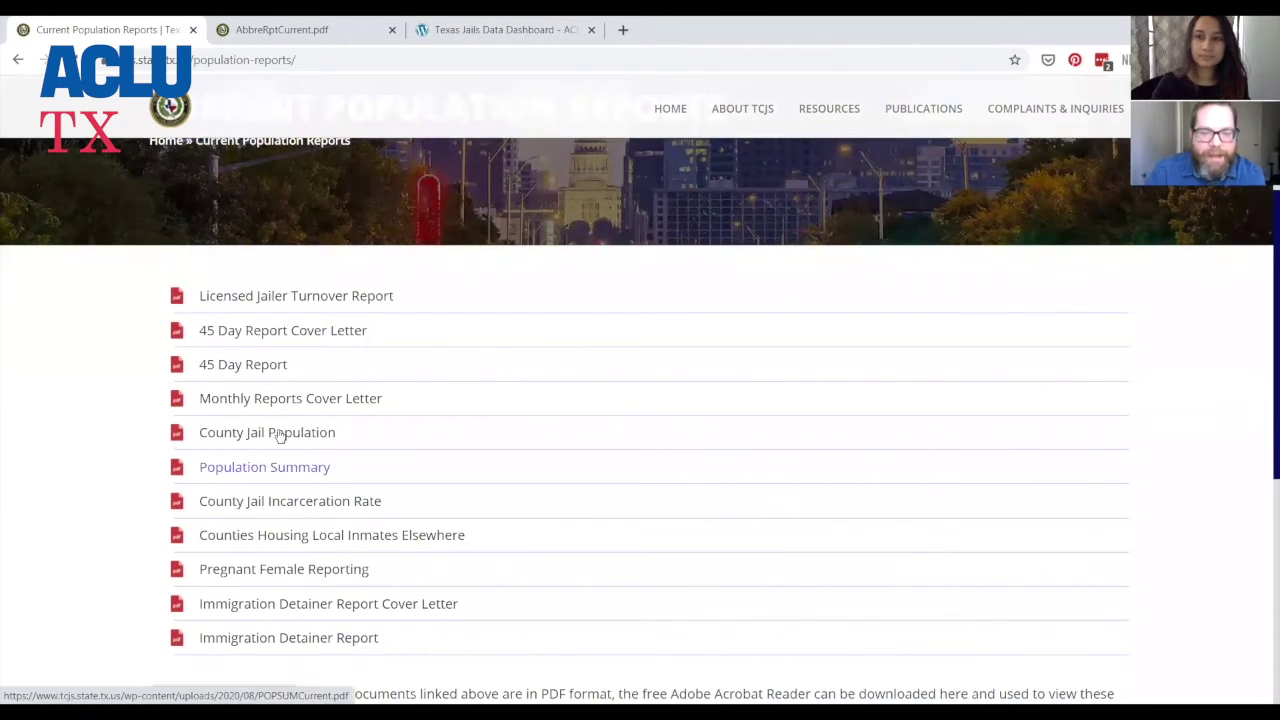
pyautogui.click(279, 438)
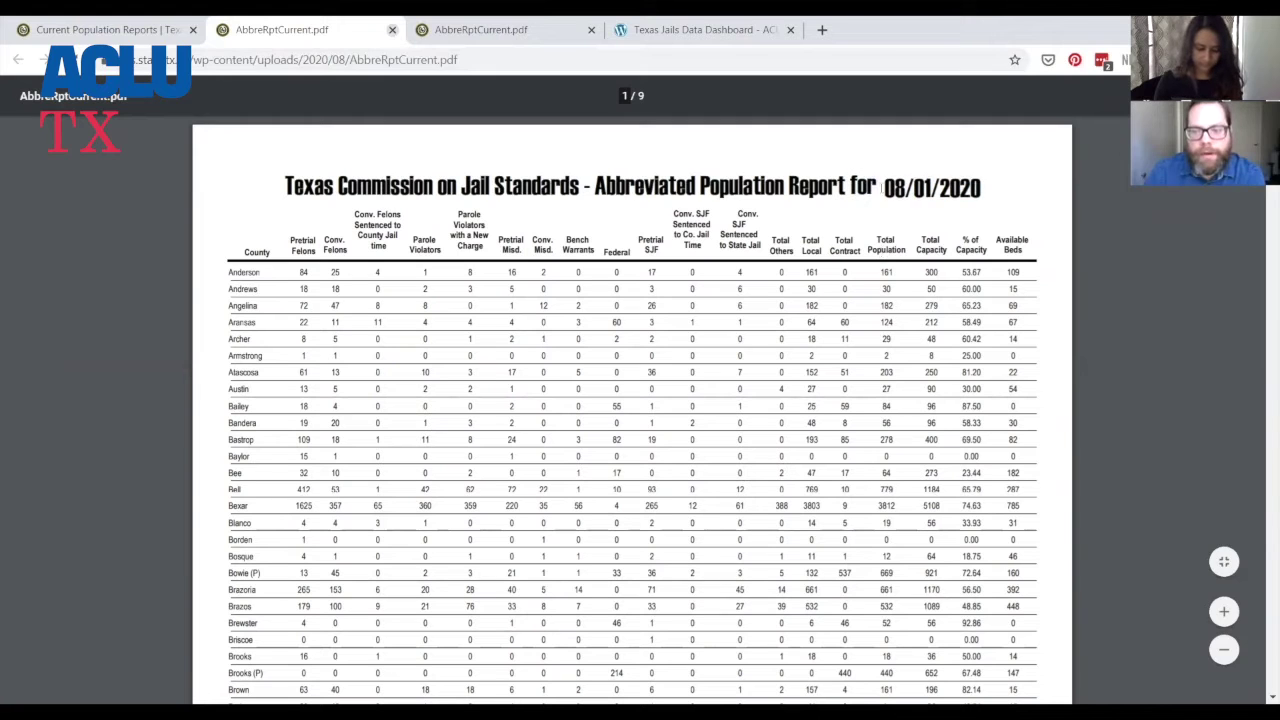
pyautogui.moveTo(928, 188); pyautogui.dragTo(880, 188)
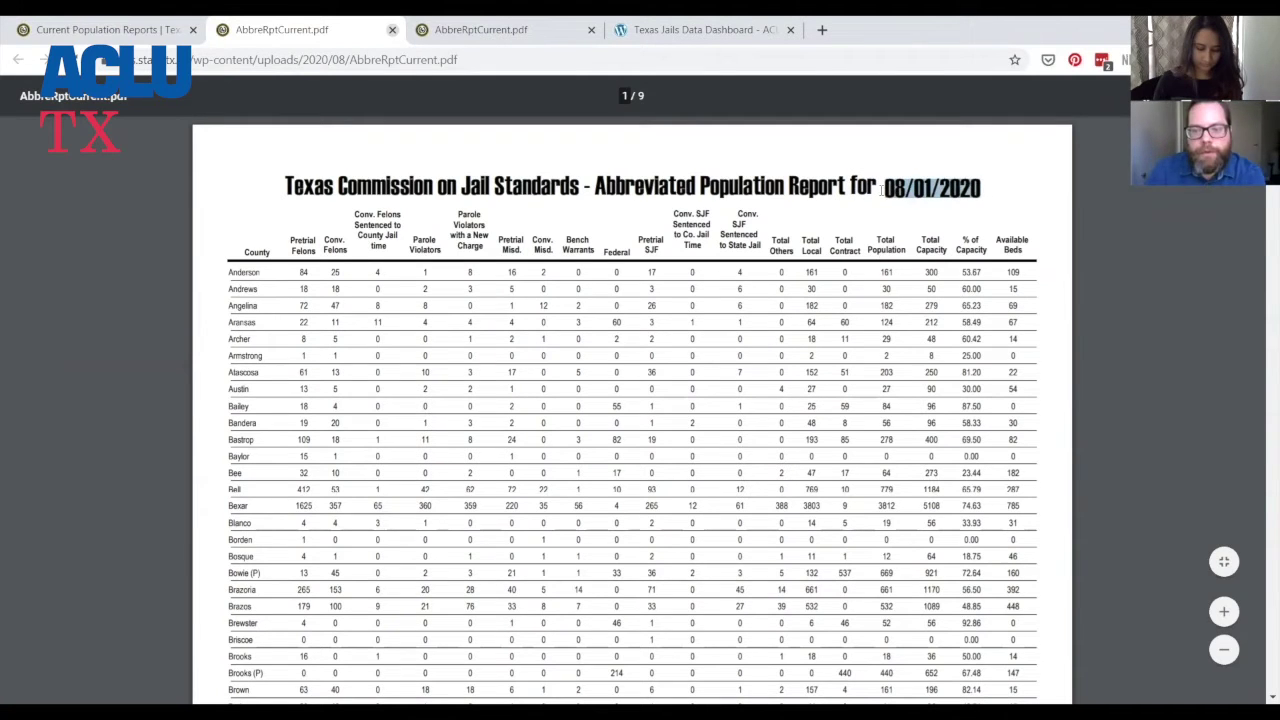
pyautogui.click(141, 30)
pyautogui.click(240, 29)
pyautogui.click(160, 28)
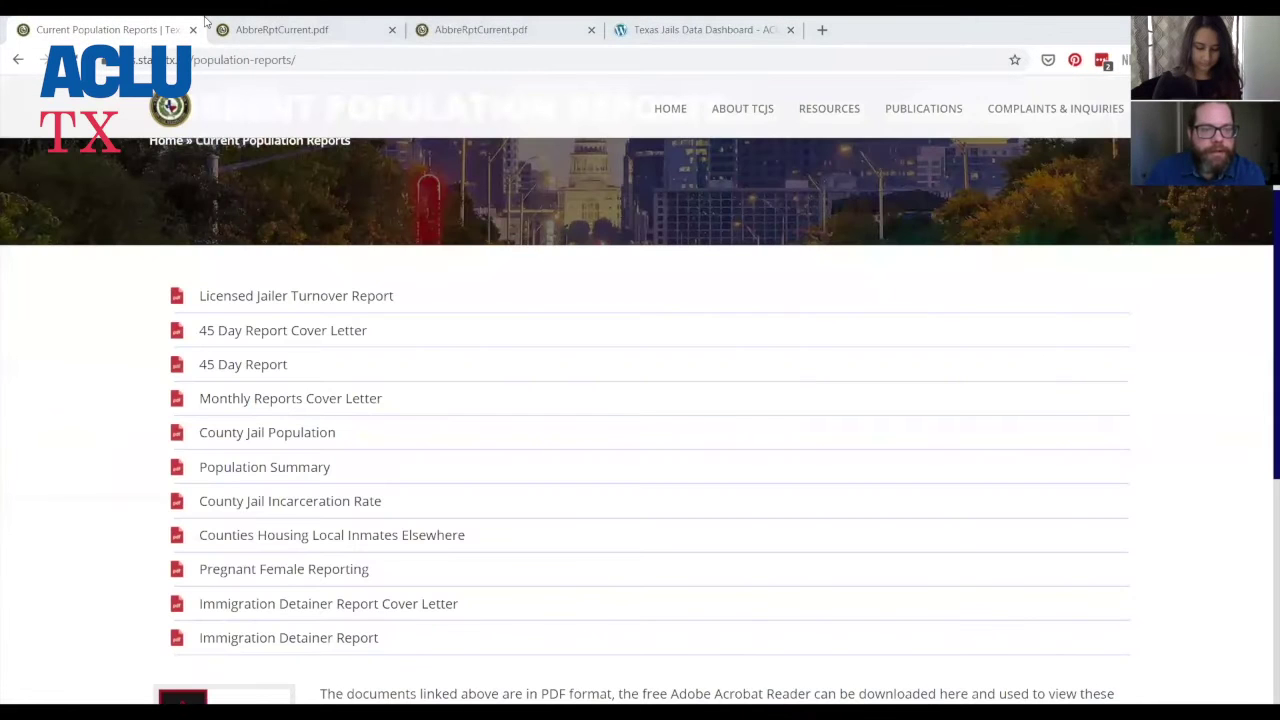
pyautogui.click(240, 29)
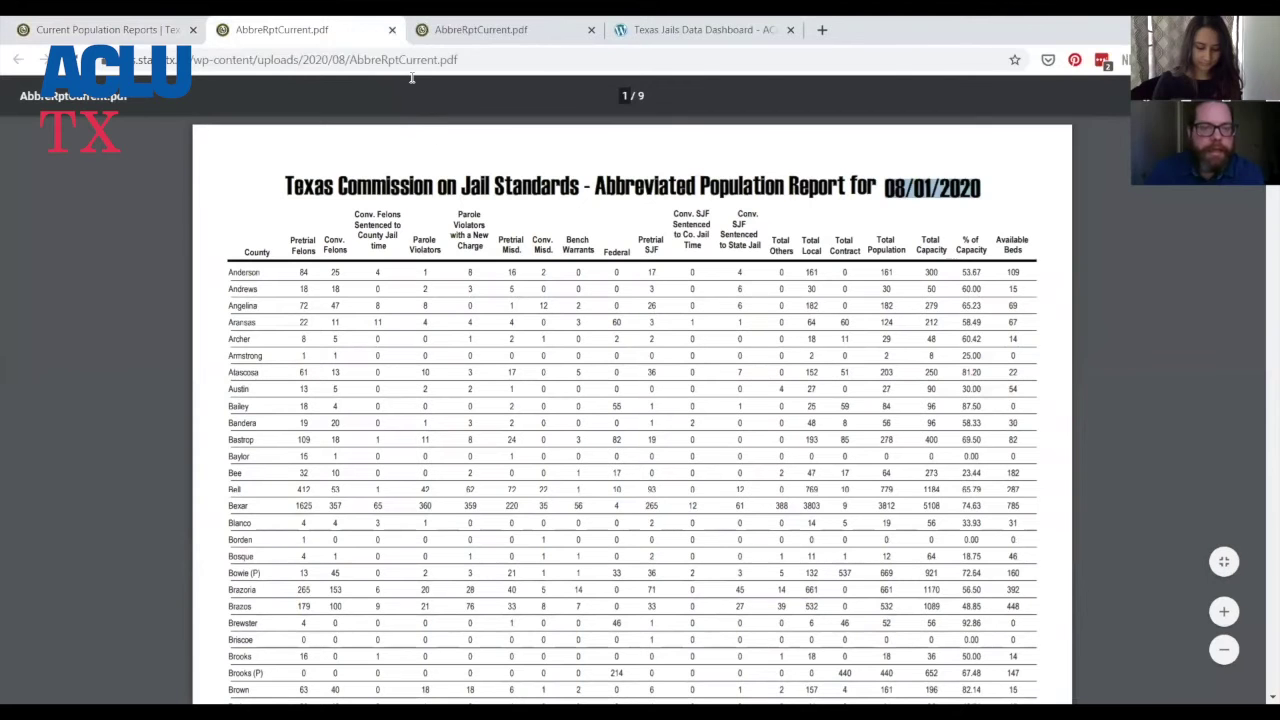
pyautogui.click(956, 188)
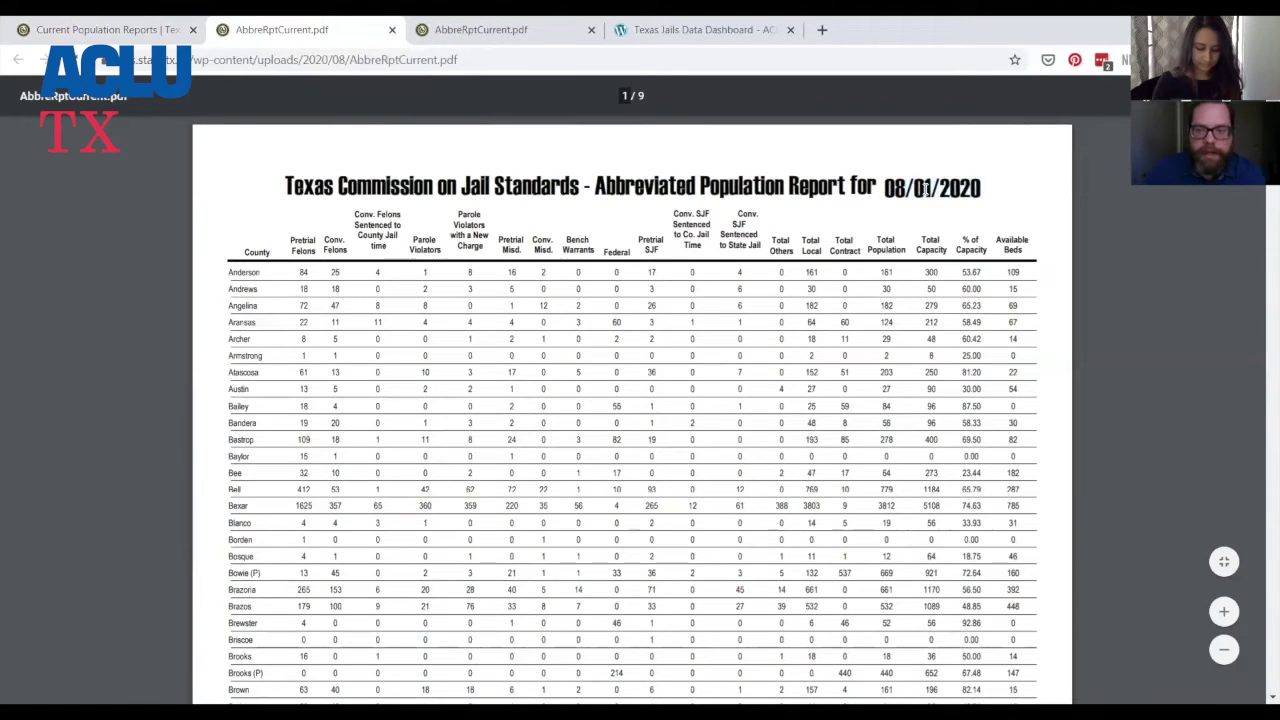
pyautogui.moveTo(885, 188); pyautogui.dragTo(945, 188)
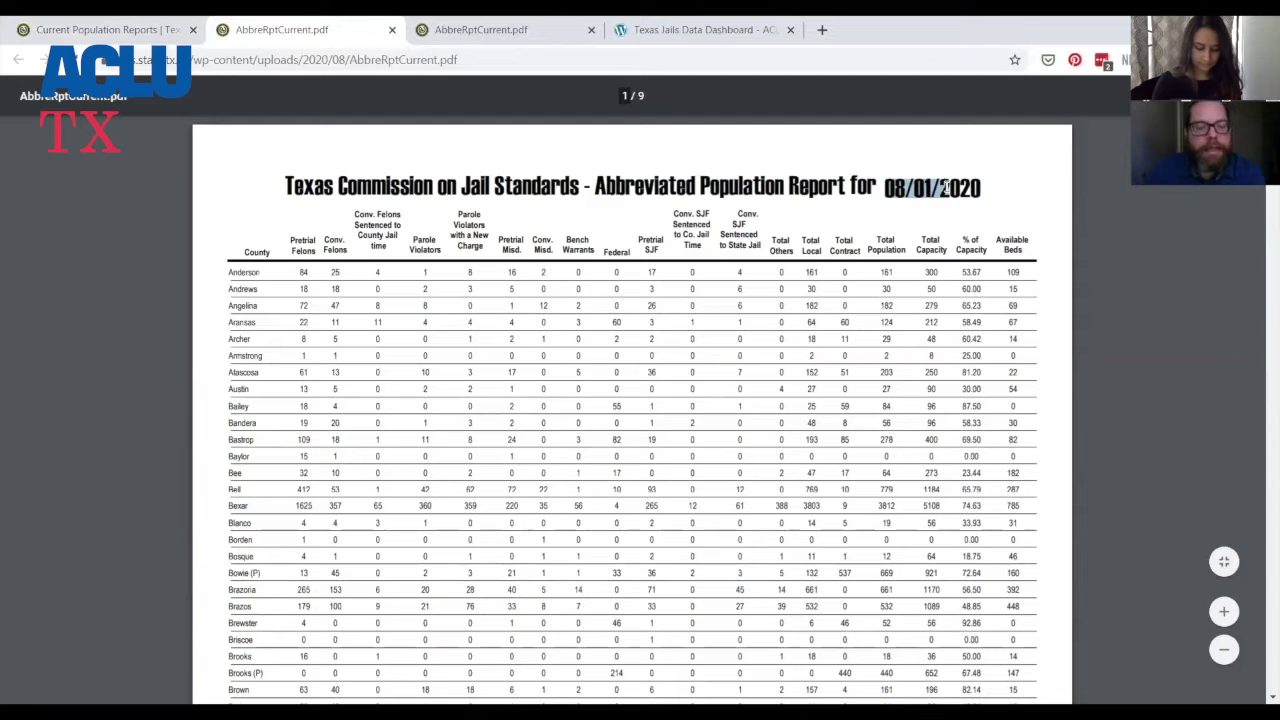
pyautogui.click(948, 189)
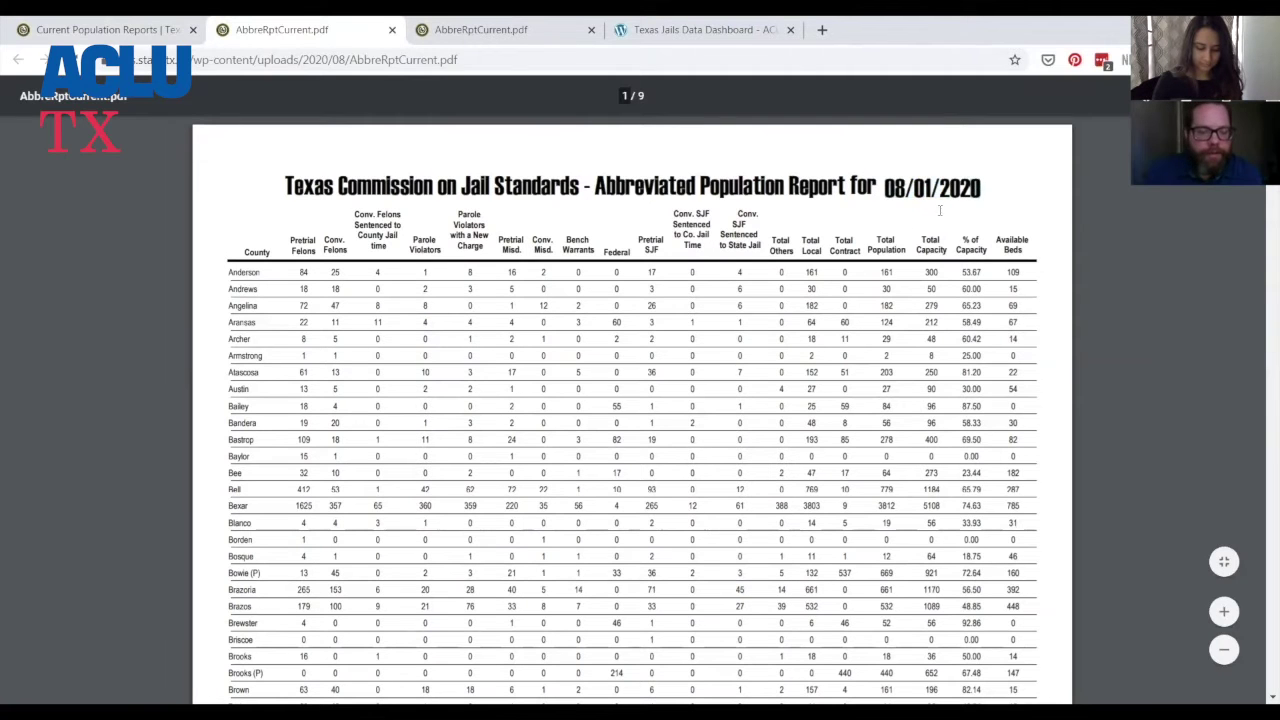
pyautogui.click(392, 29)
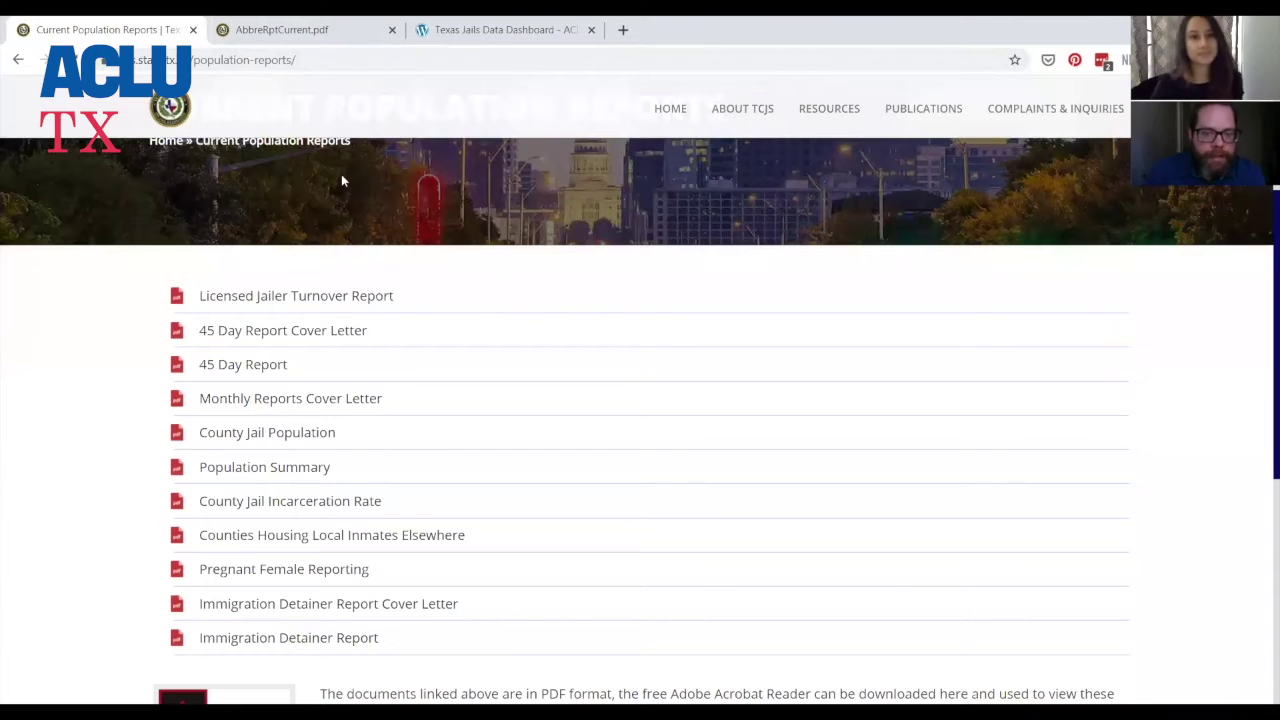
pyautogui.scroll(3, 341, 180)
# From the commission home page, open the TCJS COVID-19 jail report and scroll to its county forms.
pyautogui.click(670, 178)
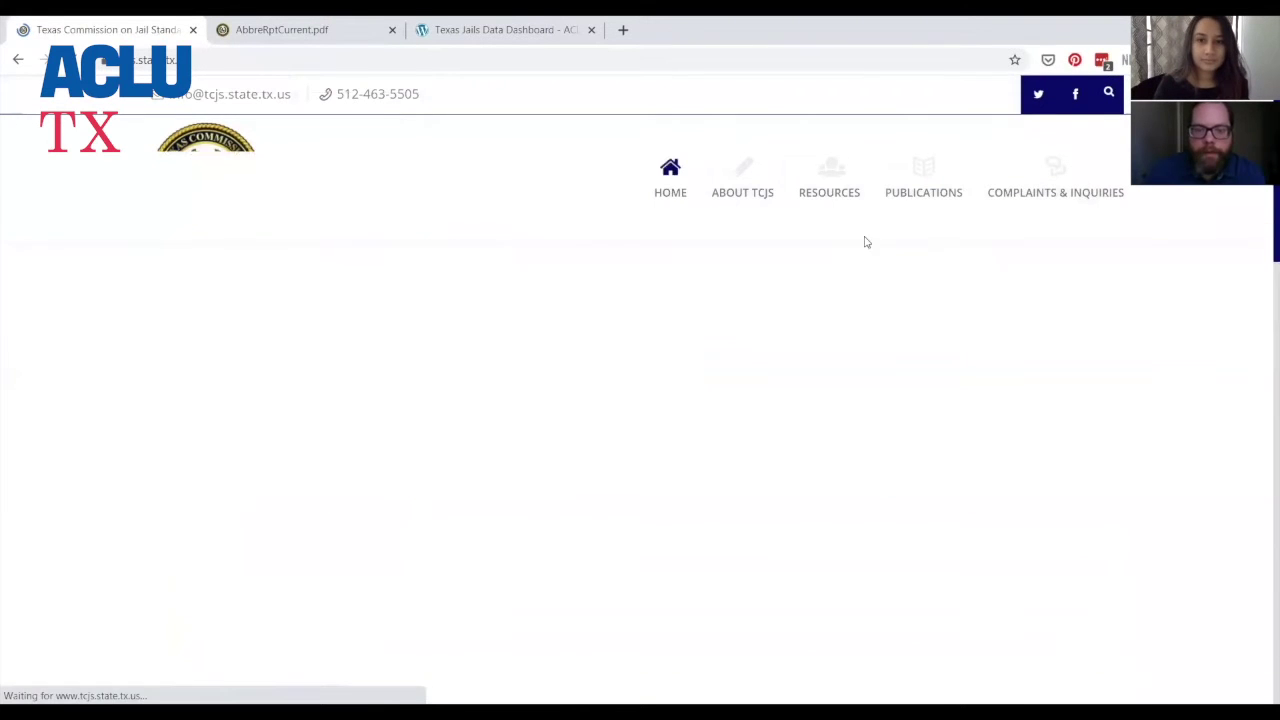
pyautogui.scroll(-4, 1170, 522)
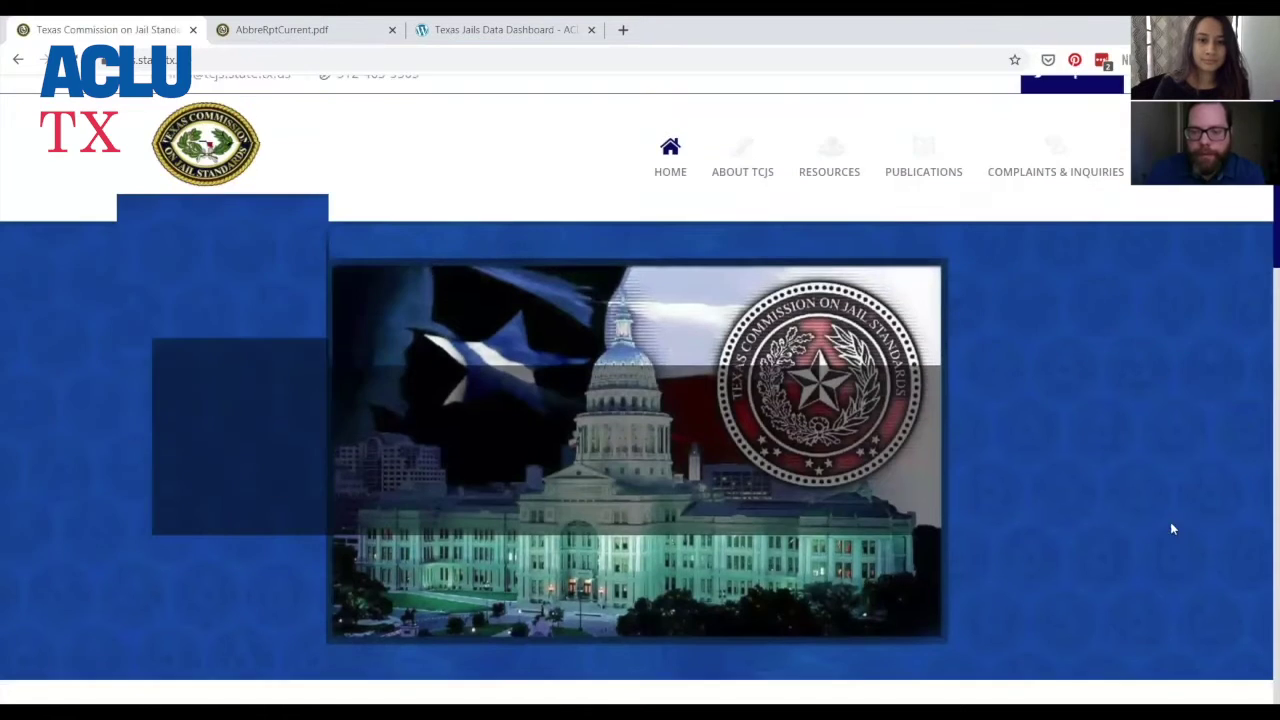
pyautogui.click(840, 393)
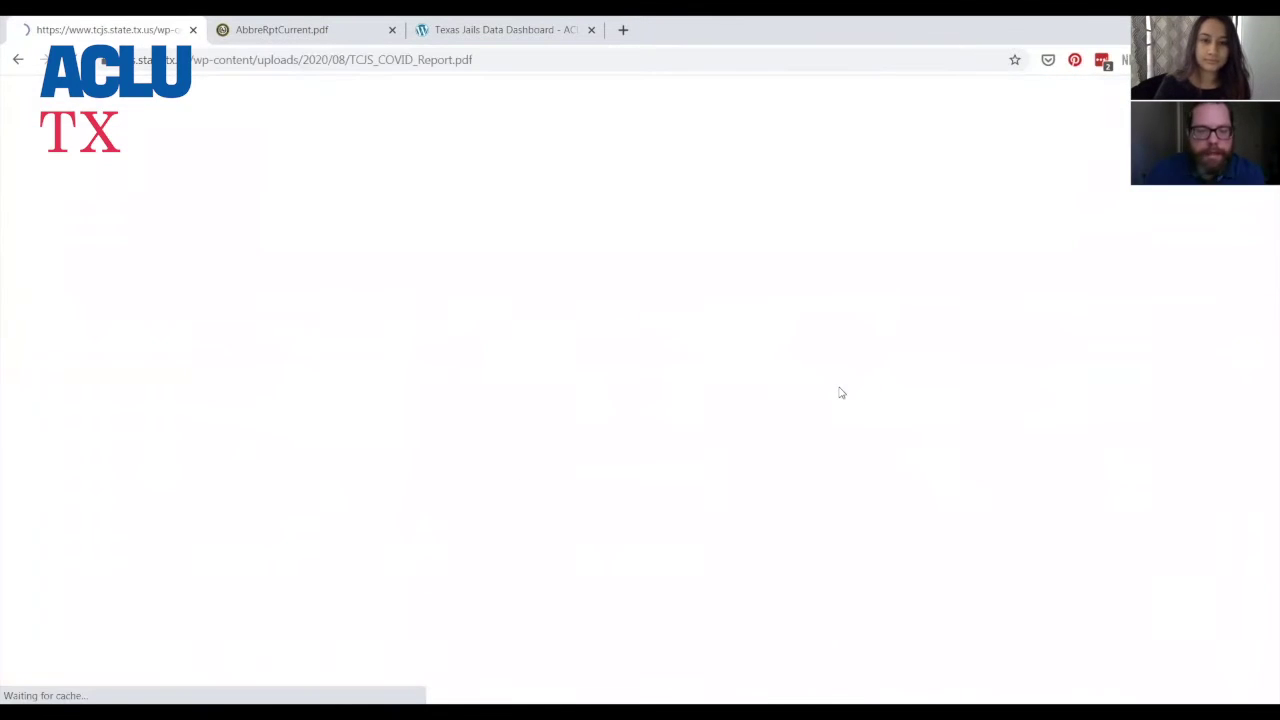
pyautogui.moveTo(472, 300); pyautogui.dragTo(760, 527)
pyautogui.scroll(-1, 793, 386)
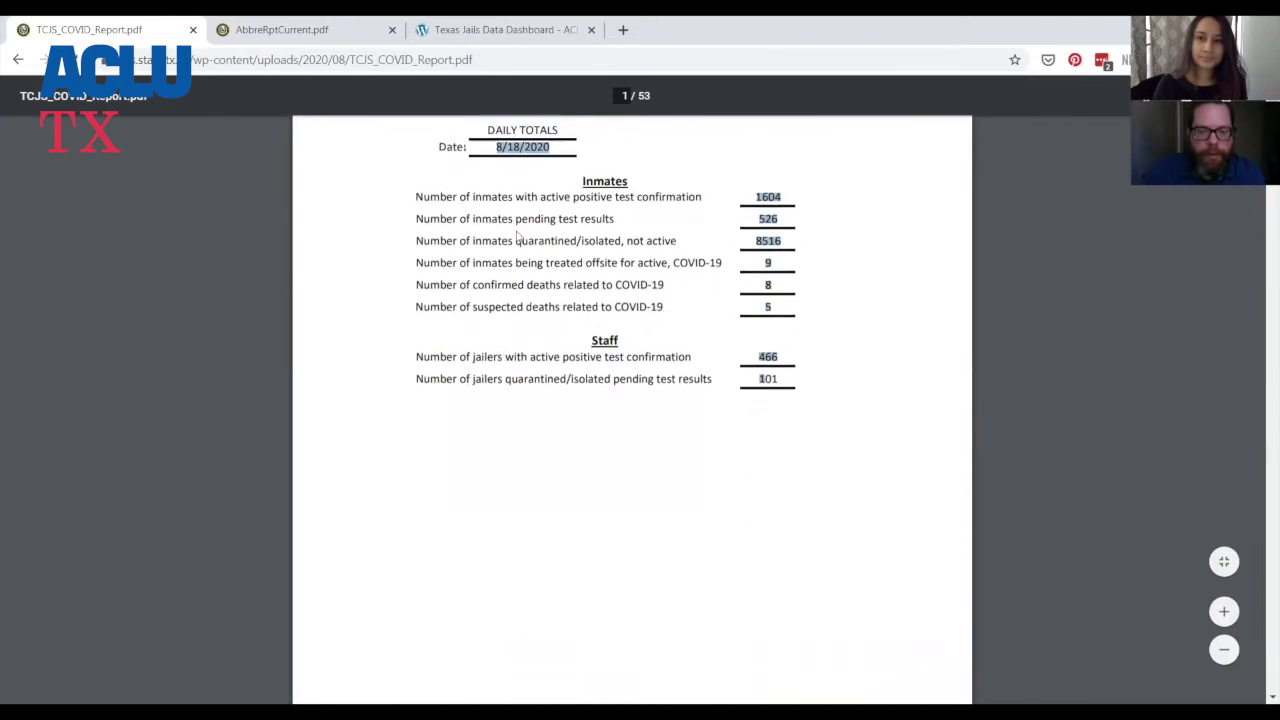
pyautogui.scroll(2, 723, 492)
pyautogui.scroll(-8, 914, 432)
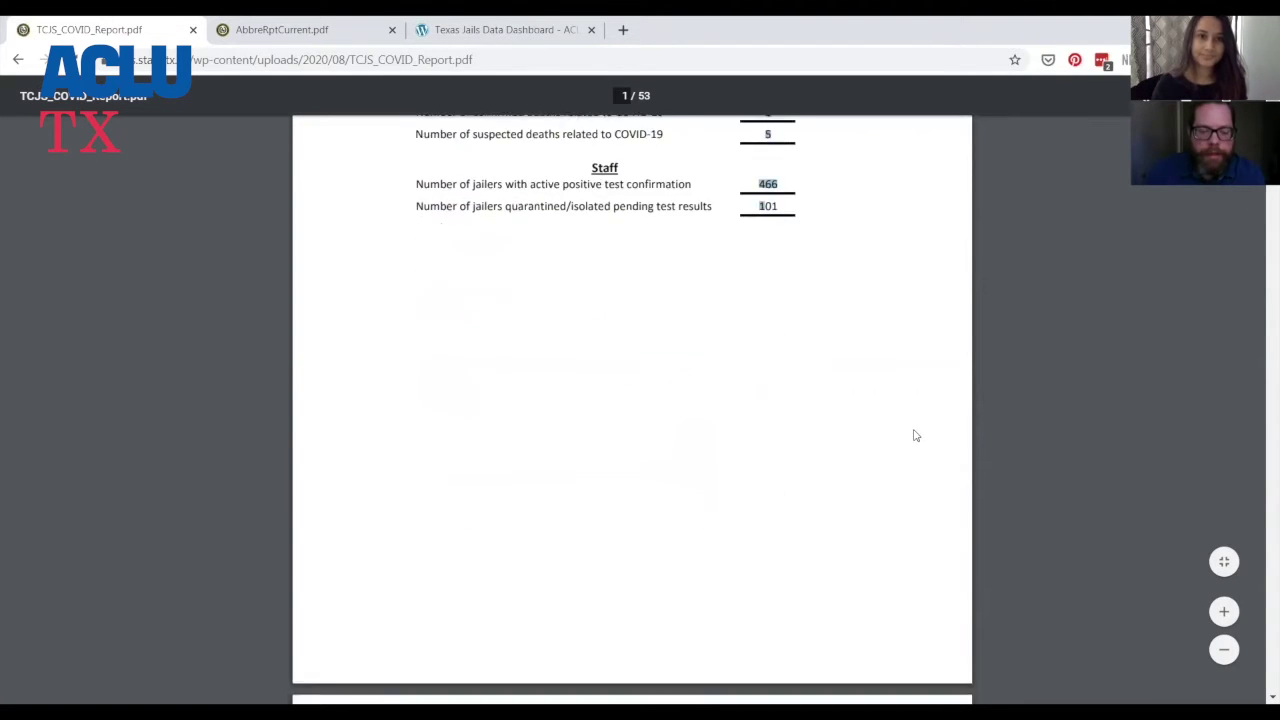
pyautogui.scroll(-7, 720, 445)
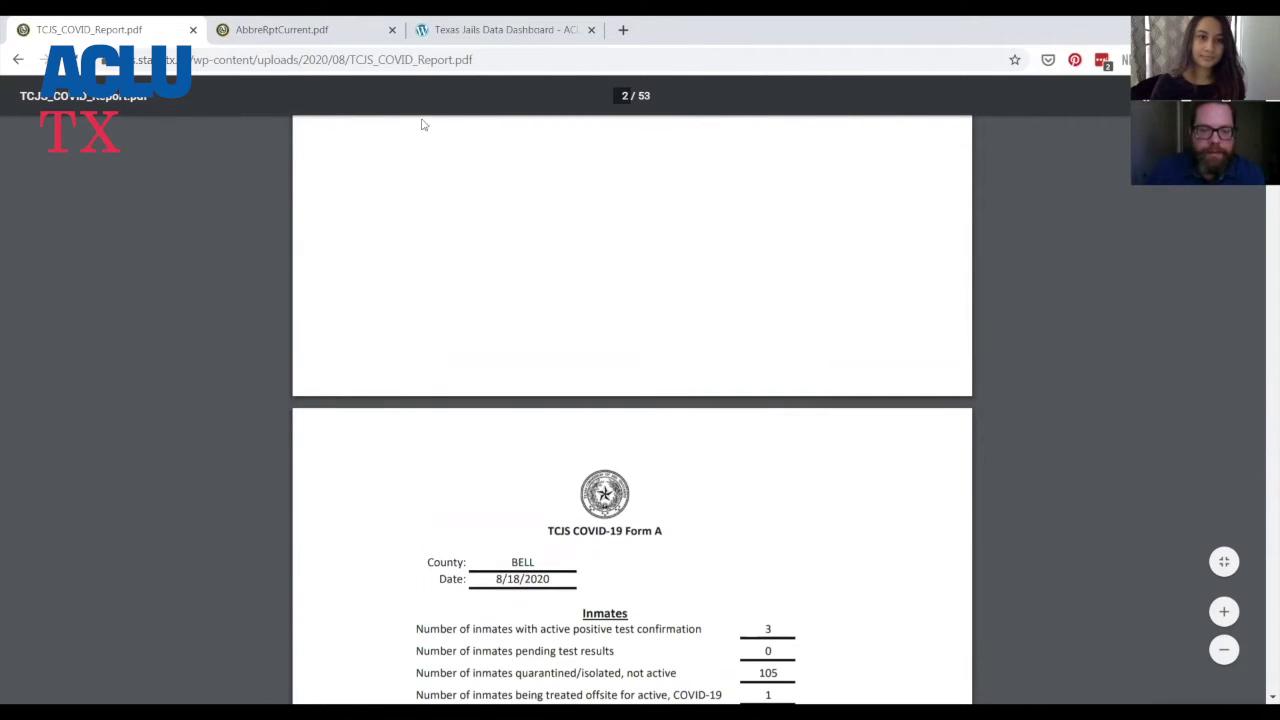
# Glance at the abbreviated population report, return to the COVID-19 report, then go back to the dashboard.
pyautogui.click(217, 37)
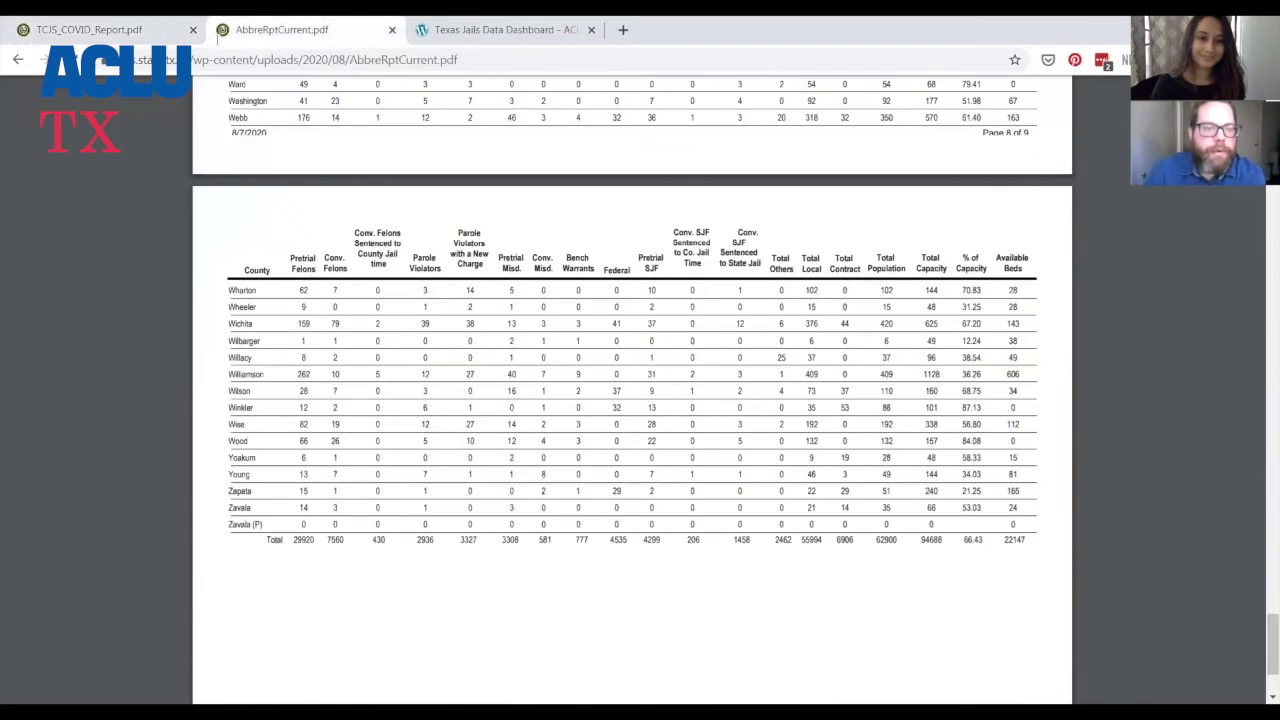
pyautogui.hotkey('ctrl', 'shift', 'Tab')
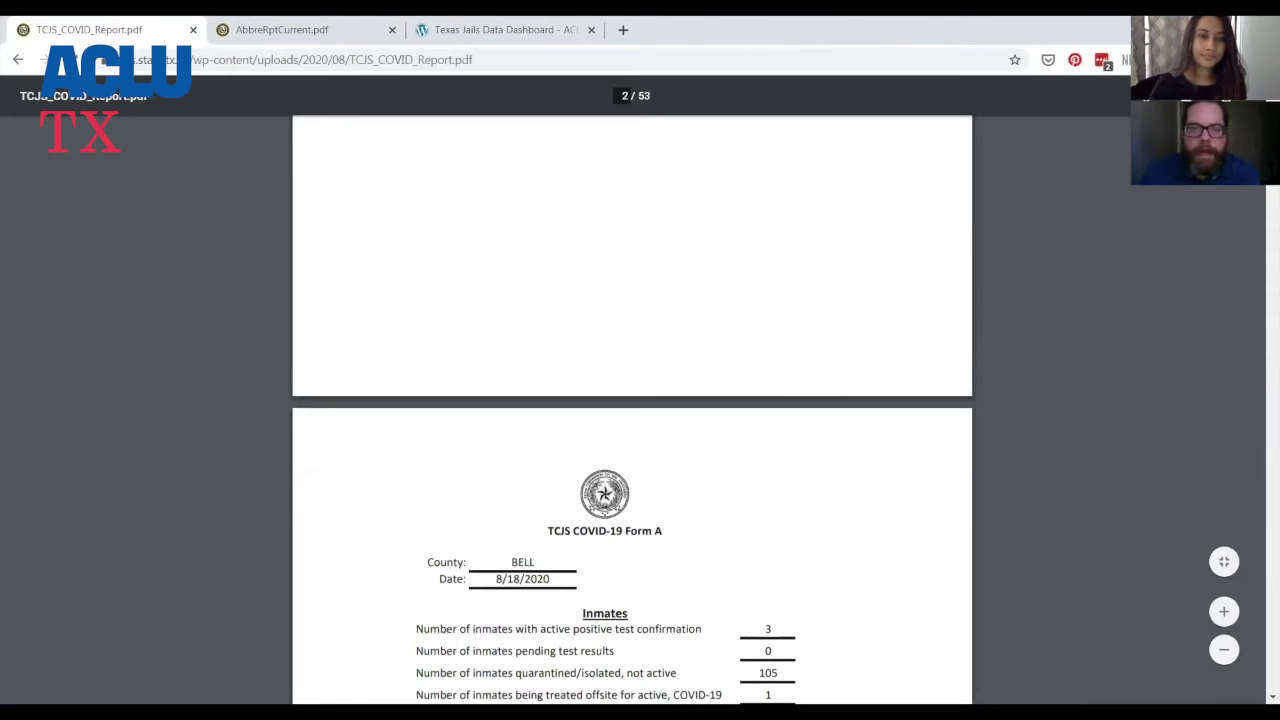
pyautogui.click(440, 40)
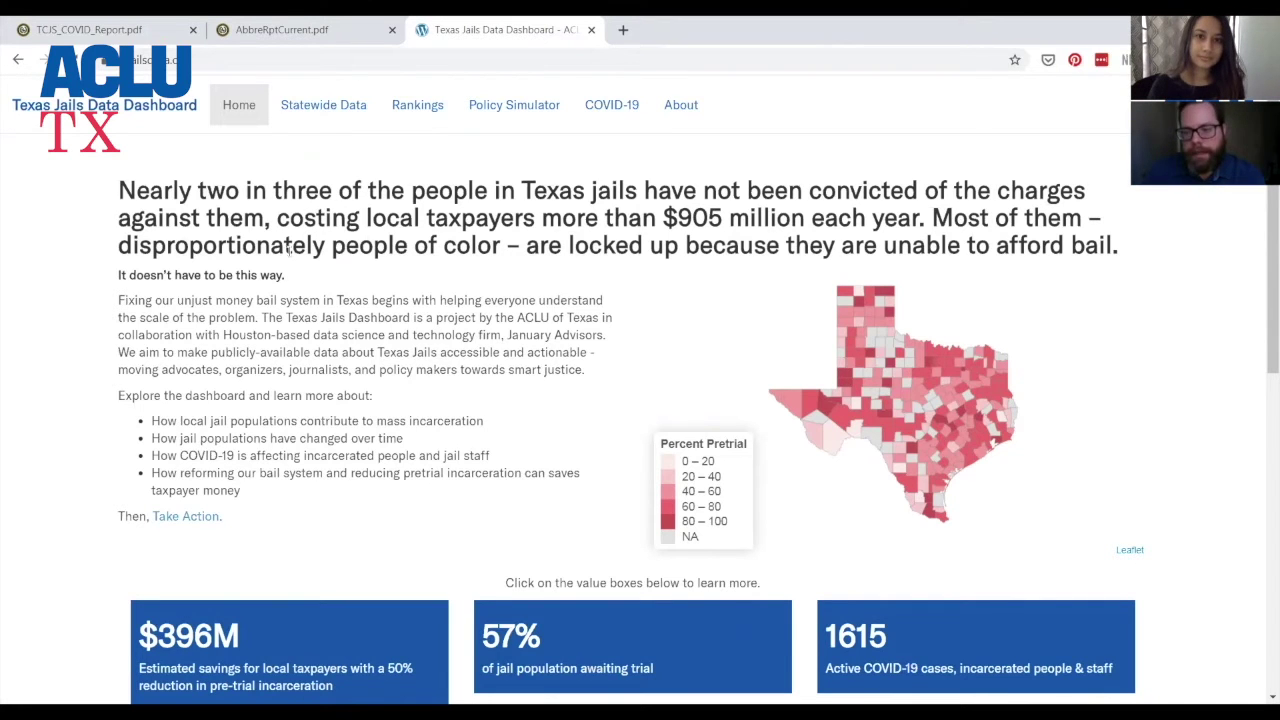
# Highlight the dashboard's headline and introduction text while explaining it, then clear the highlight.
pyautogui.moveTo(246, 219); pyautogui.dragTo(335, 395)
pyautogui.click(381, 316)
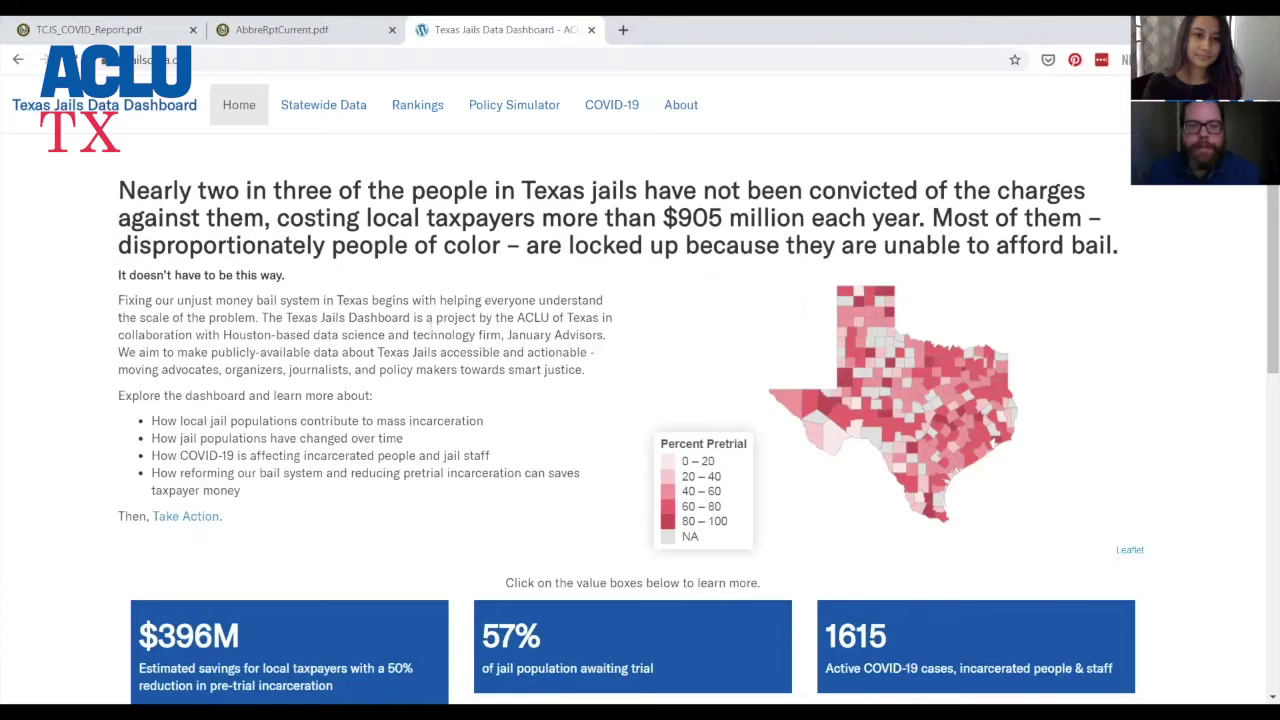
# Scroll the home page and highlight the first and second bullets while discussing them.
pyautogui.scroll(-2, 793, 398)
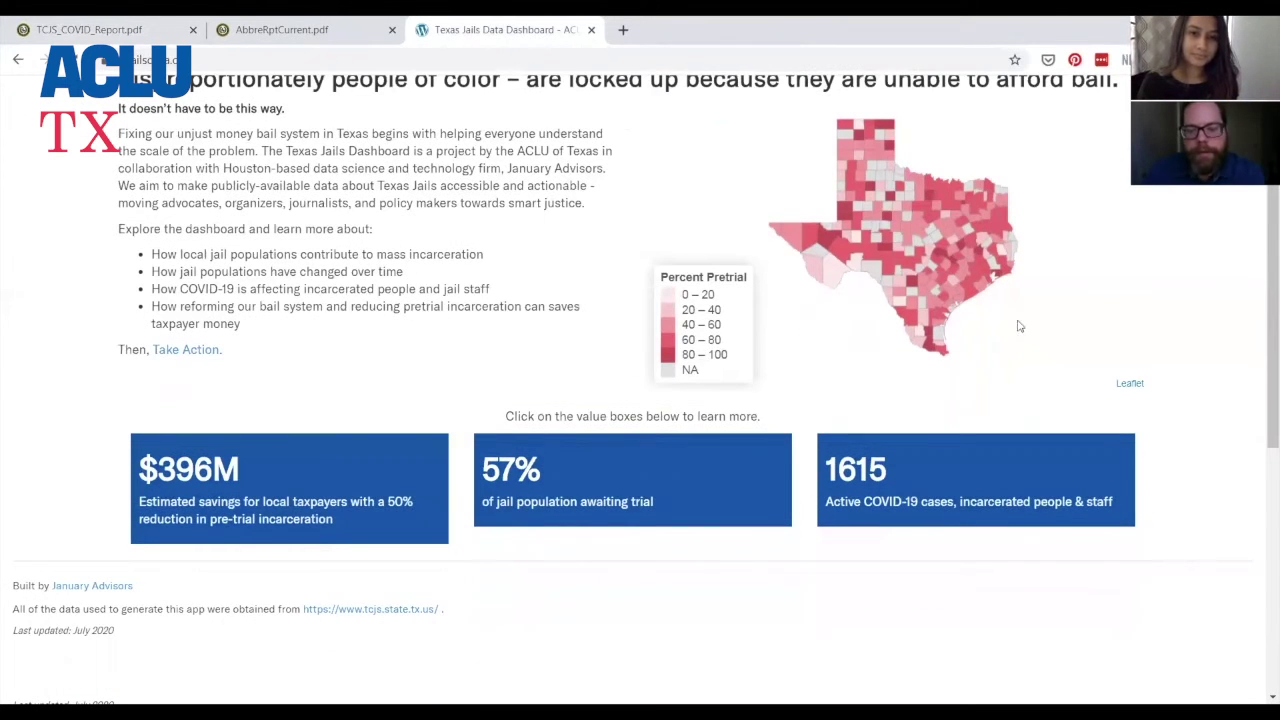
pyautogui.scroll(1, 1019, 326)
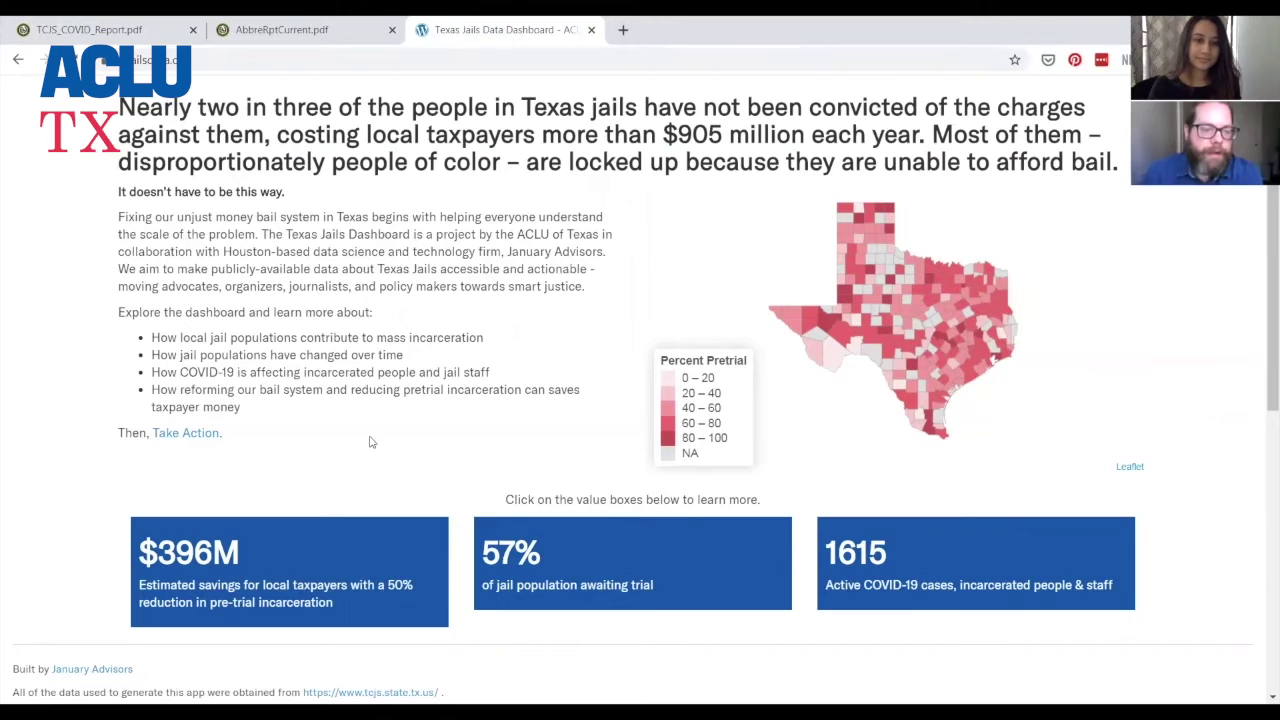
pyautogui.moveTo(185, 337); pyautogui.dragTo(350, 355)
pyautogui.click(420, 337)
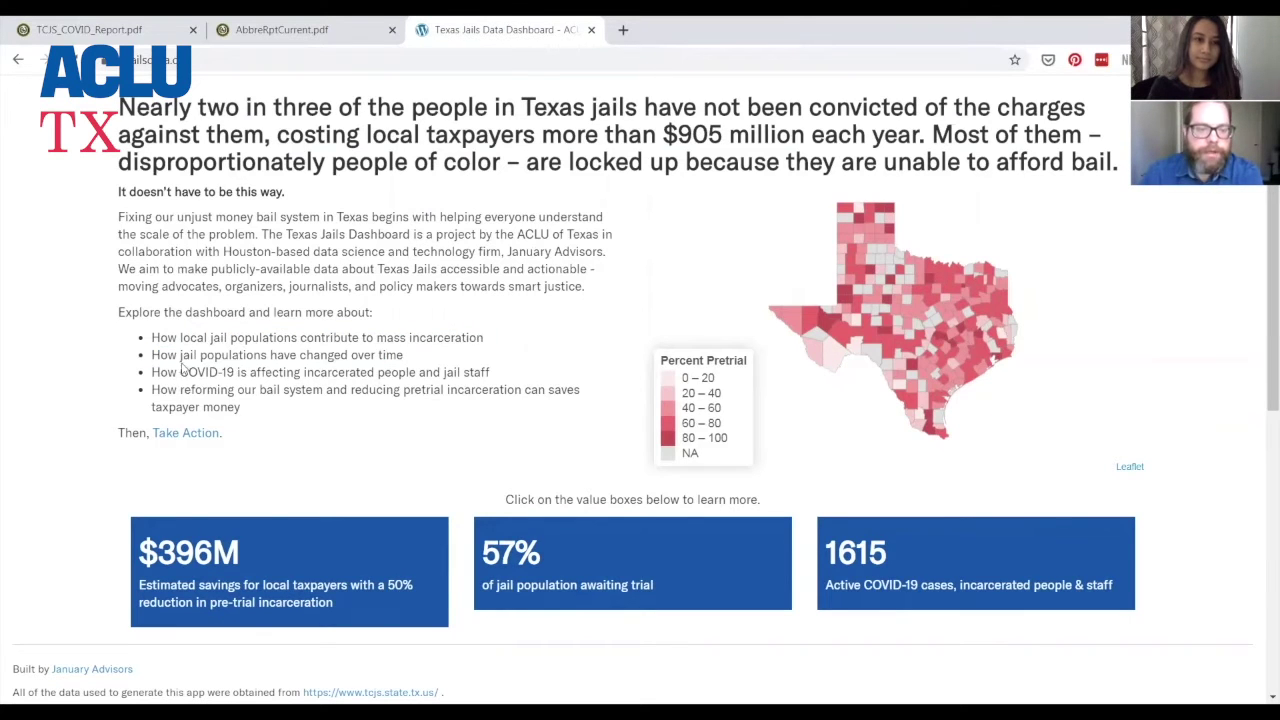
pyautogui.moveTo(177, 355); pyautogui.dragTo(251, 368)
pyautogui.click(396, 420)
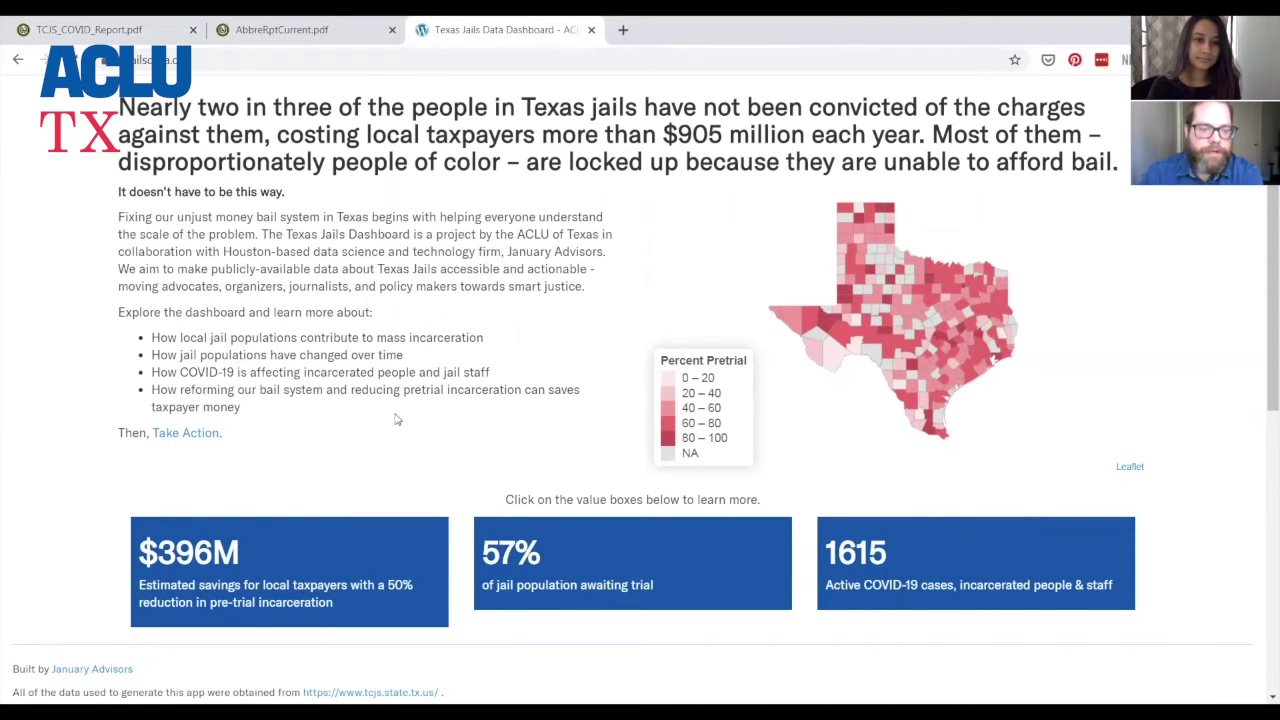
# Review the intro paragraph and first bullets again, then go to the Statewide Data page.
pyautogui.scroll(-1, 428, 370)
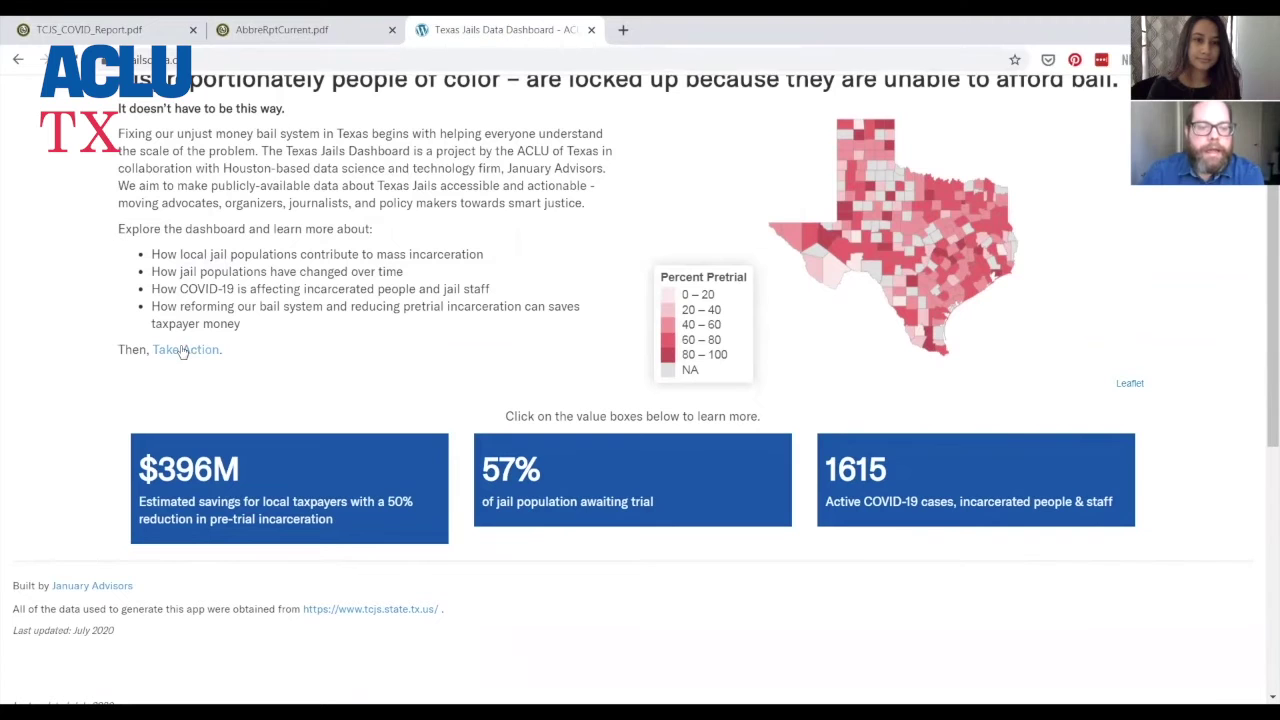
pyautogui.scroll(1, 511, 258)
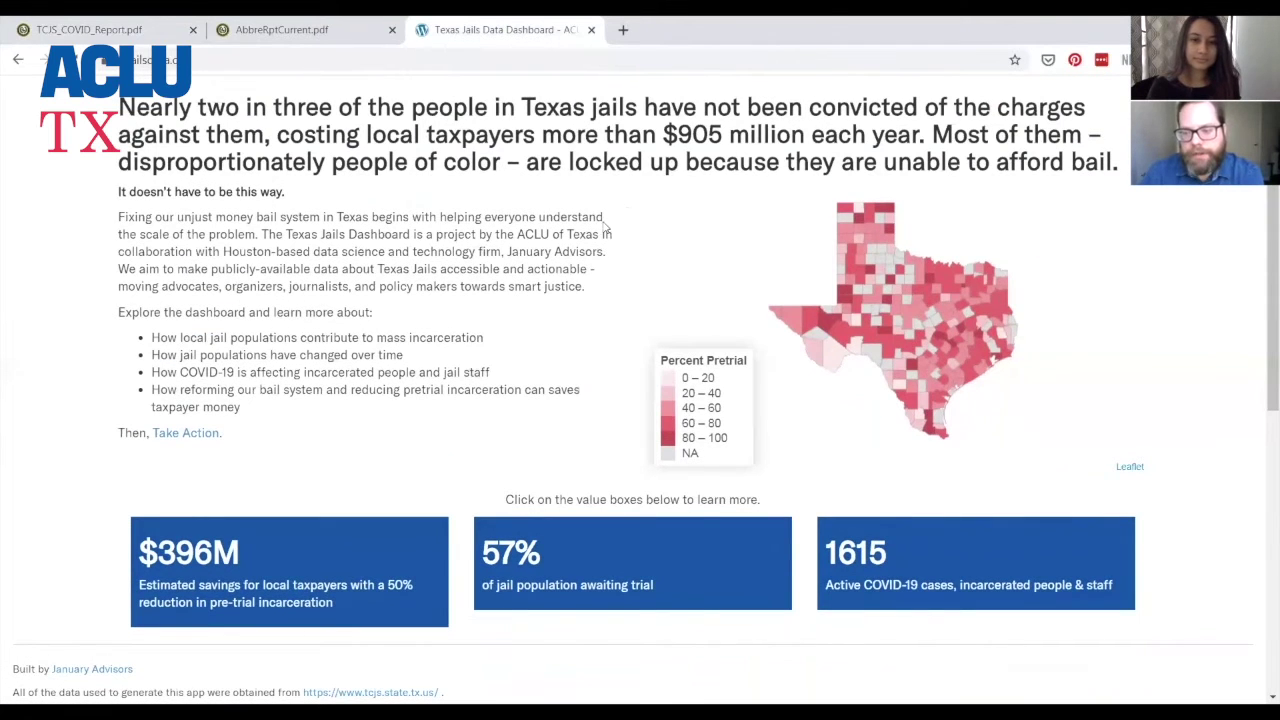
pyautogui.scroll(1, 501, 247)
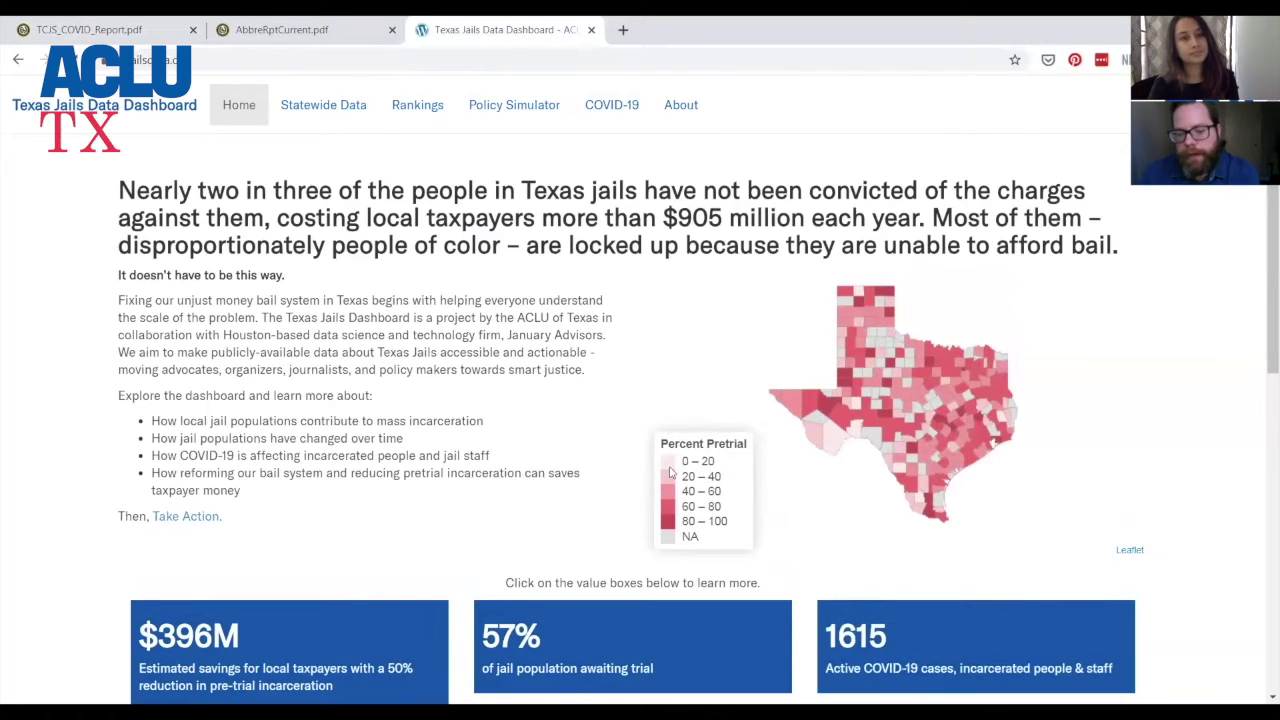
pyautogui.scroll(-1, 602, 380)
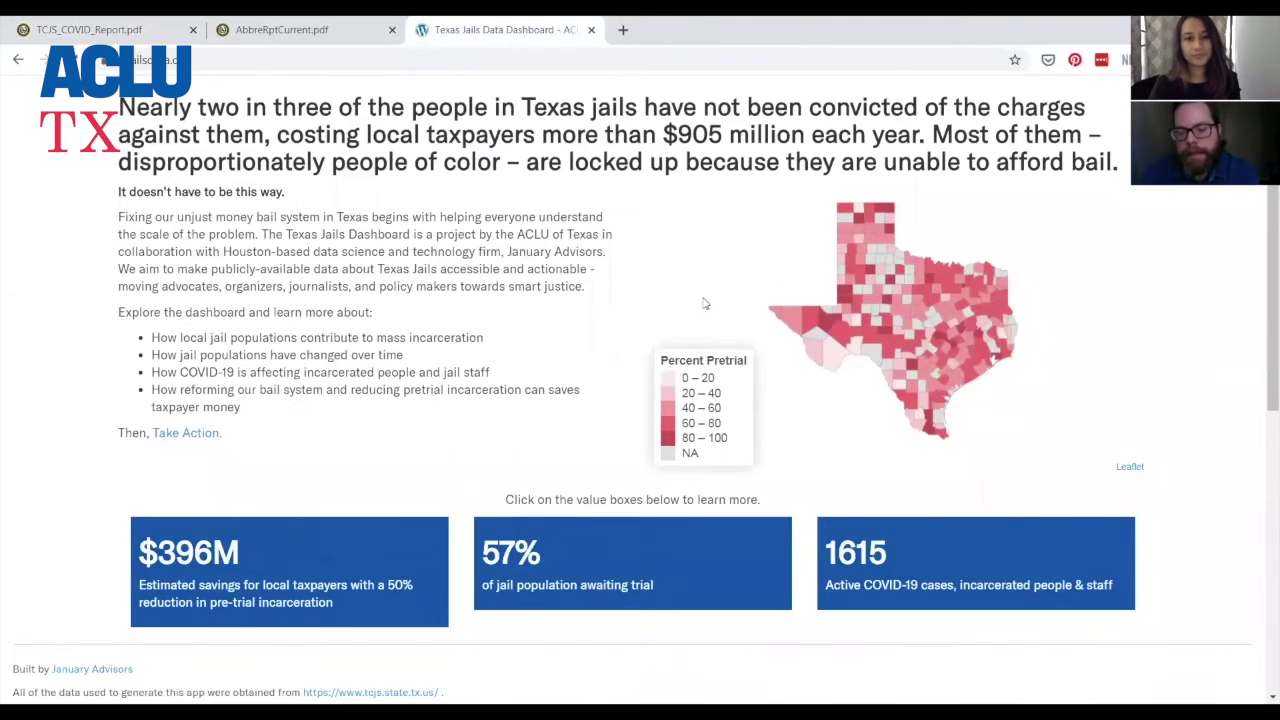
pyautogui.scroll(1, 500, 290)
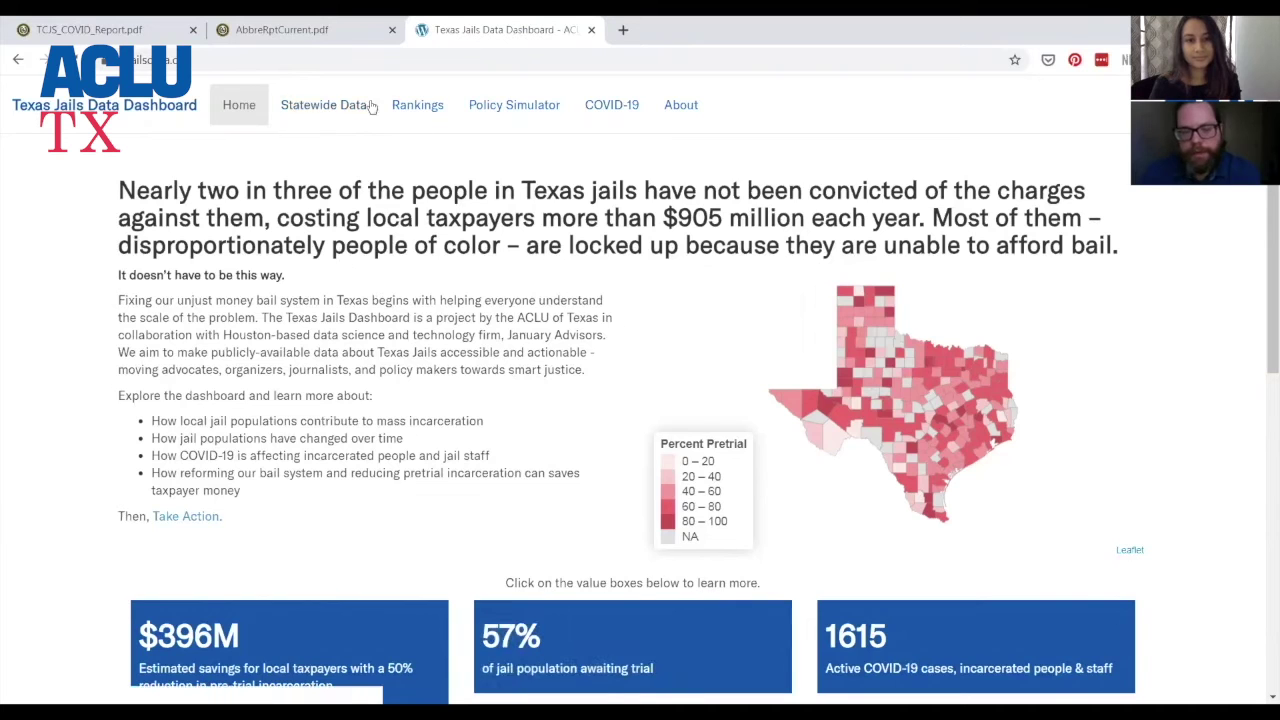
pyautogui.moveTo(292, 304); pyautogui.dragTo(376, 438)
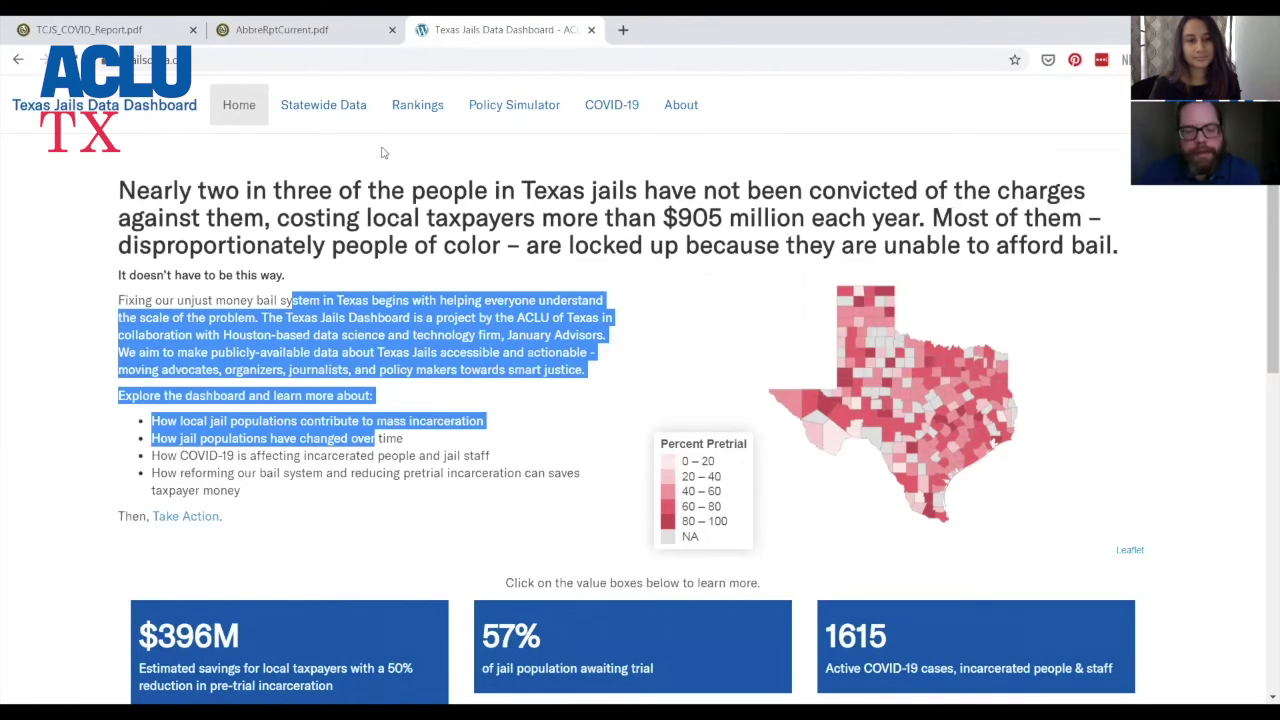
pyautogui.click(332, 117)
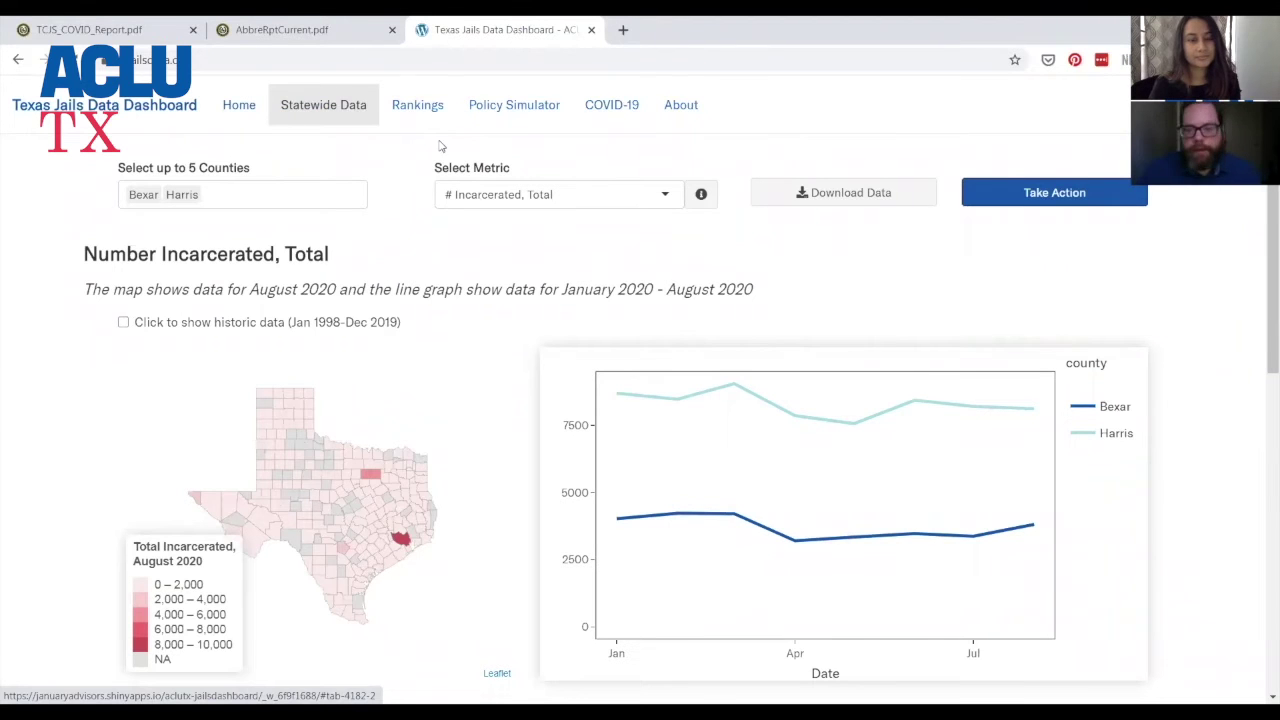
# Add Travis to the compared counties alongside Bexar and Harris.
pyautogui.click(235, 190)
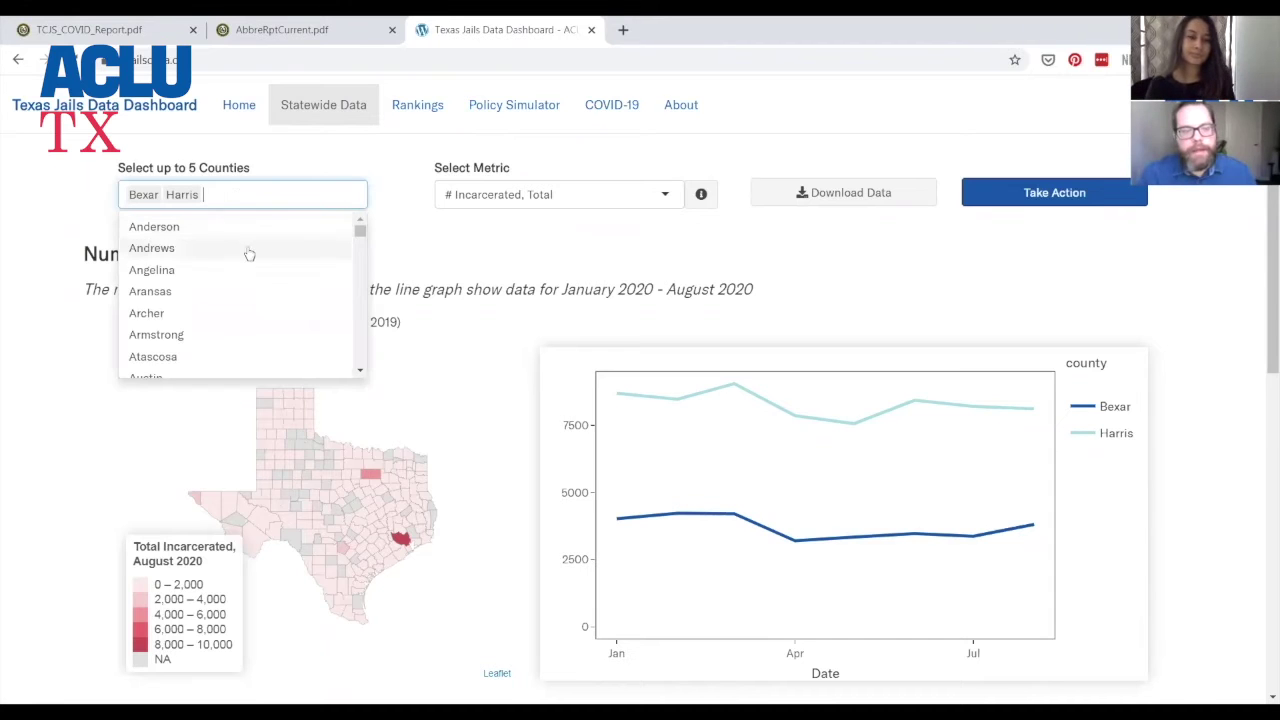
pyautogui.scroll(-2, 214, 223)
pyautogui.write('trav')
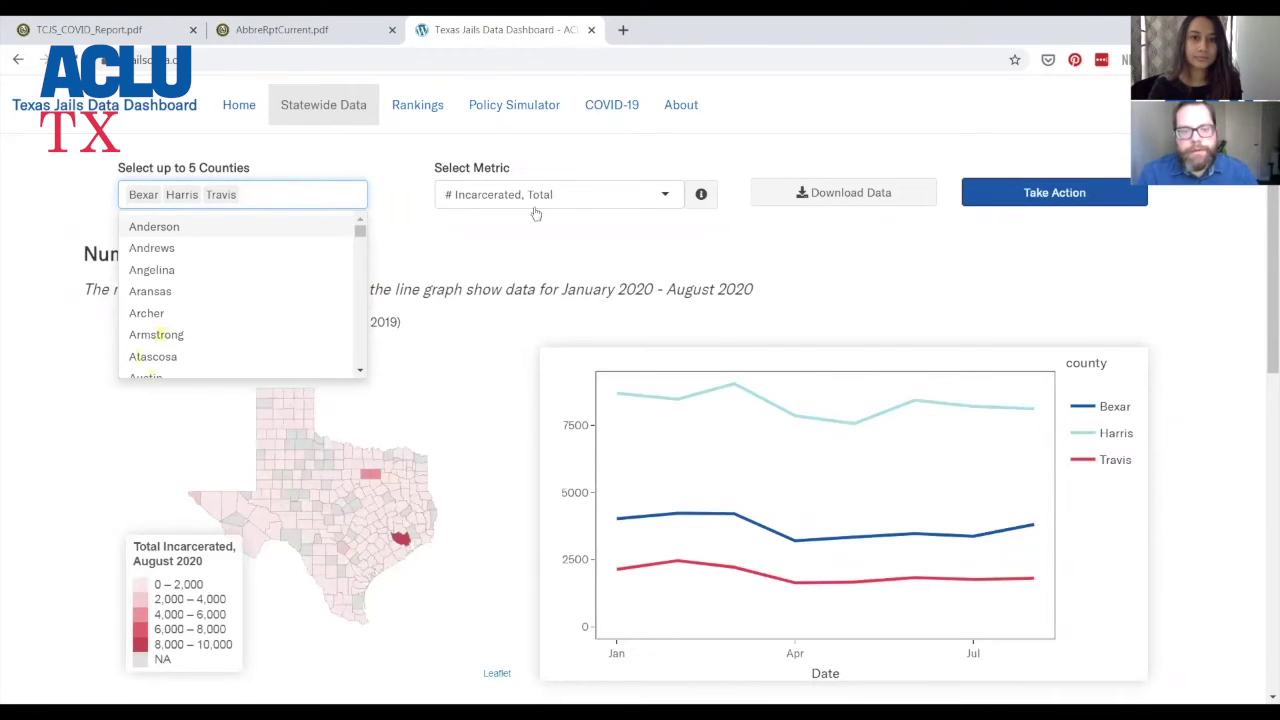
pyautogui.click(837, 150)
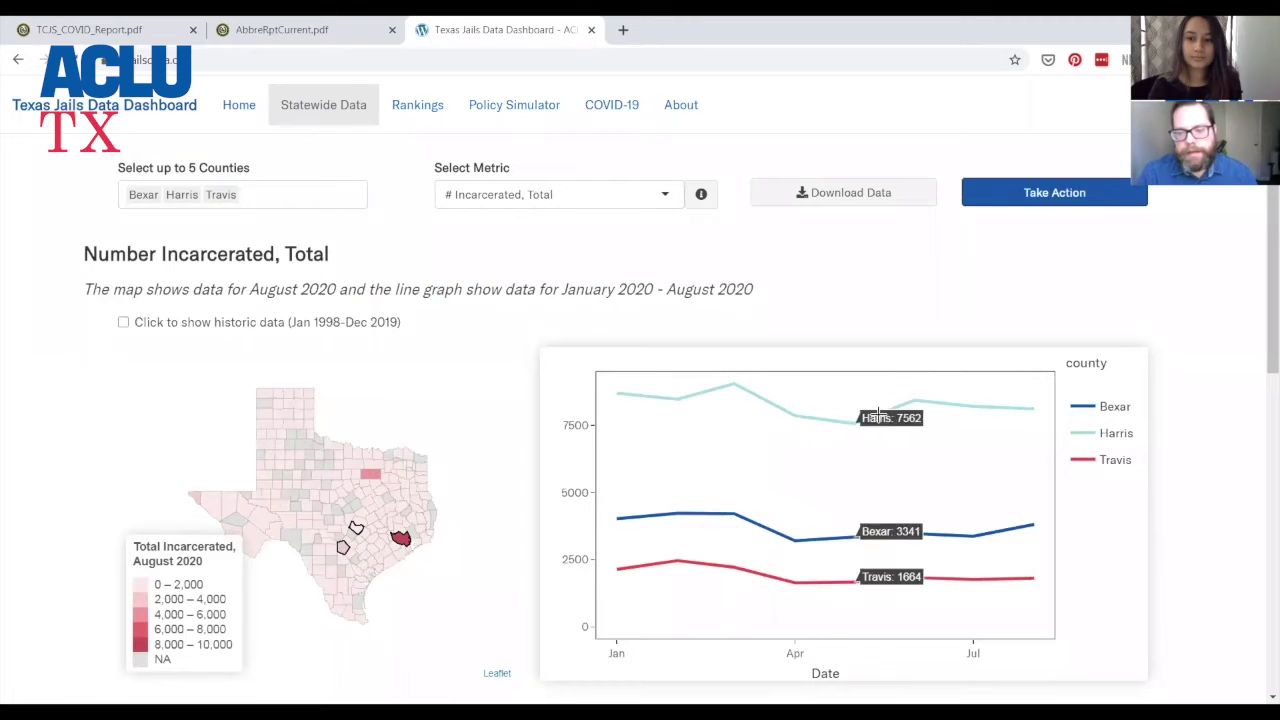
# Switch the chart metric to '# Incarcerated per 100,000 residents'.
pyautogui.click(666, 200)
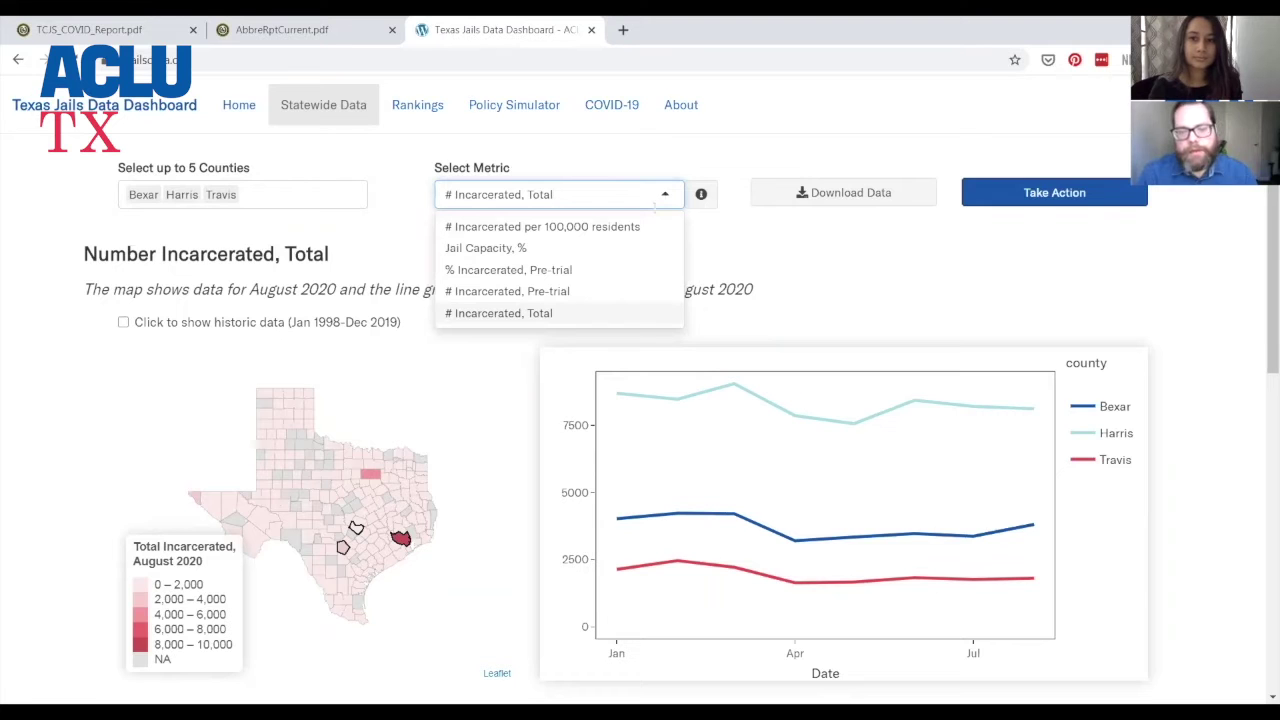
pyautogui.click(623, 226)
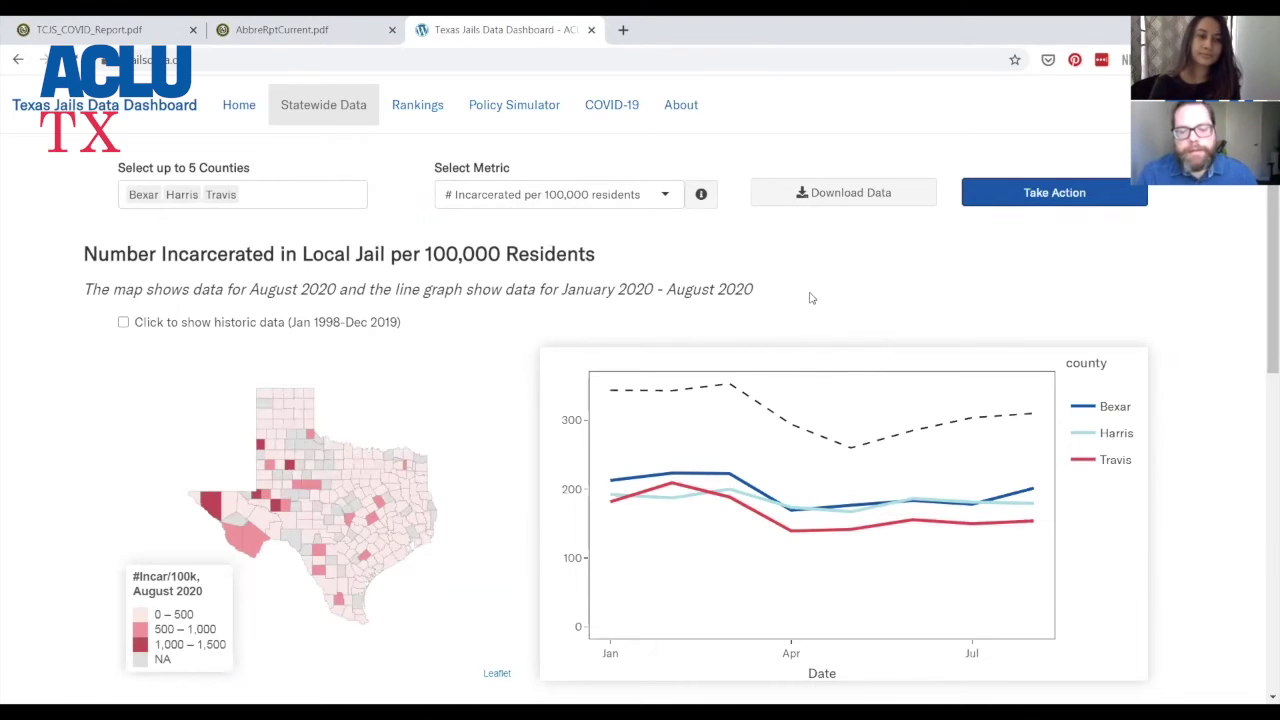
pyautogui.moveTo(613, 393)
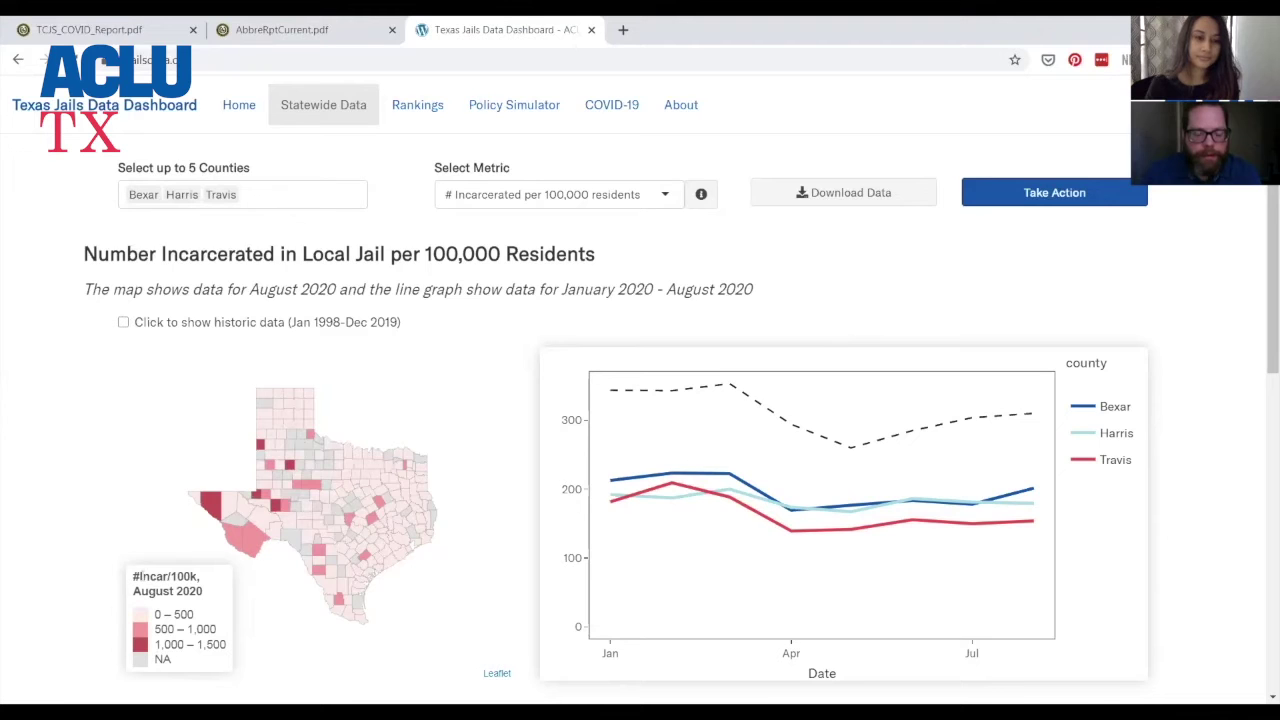
pyautogui.click(509, 198)
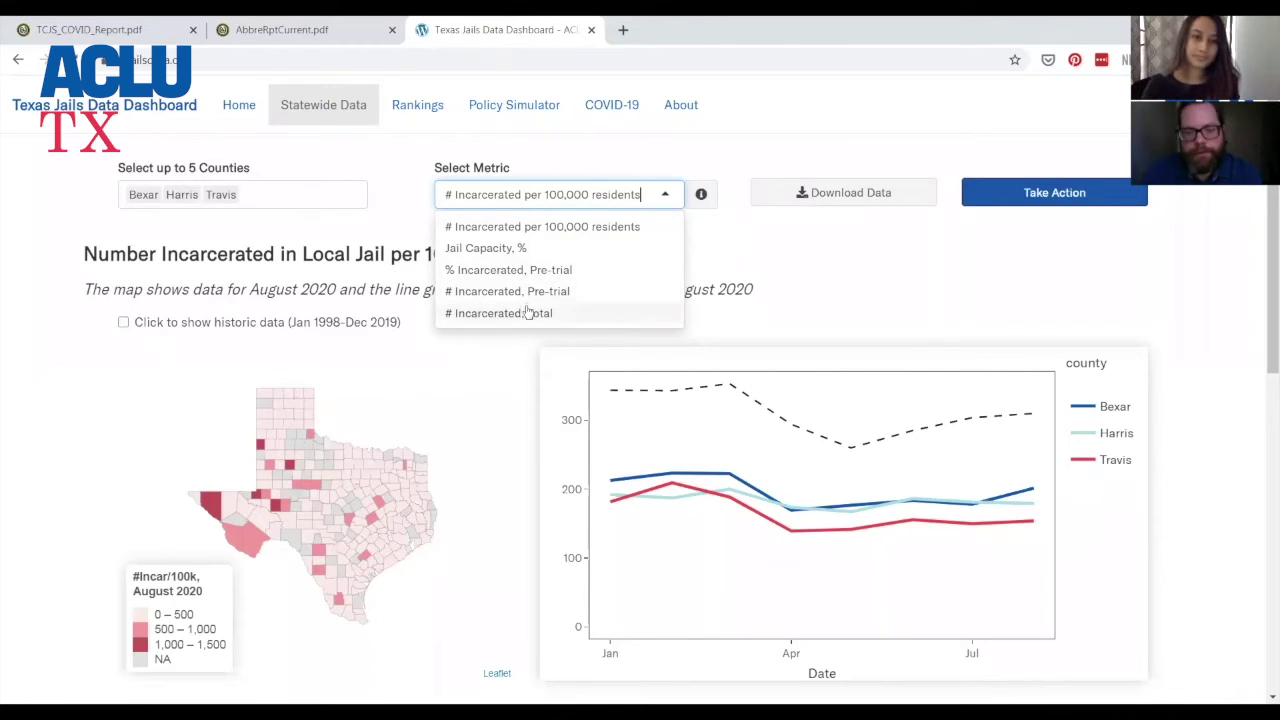
pyautogui.click(874, 257)
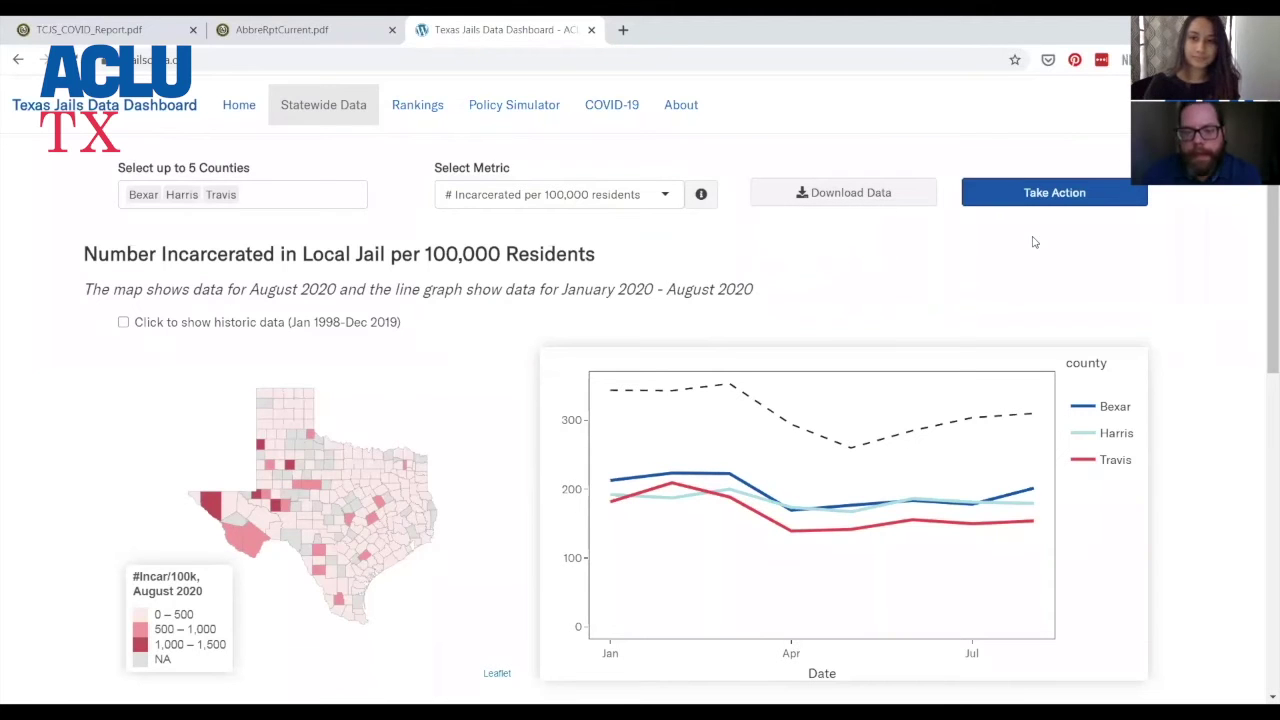
pyautogui.scroll(-3, 1240, 415)
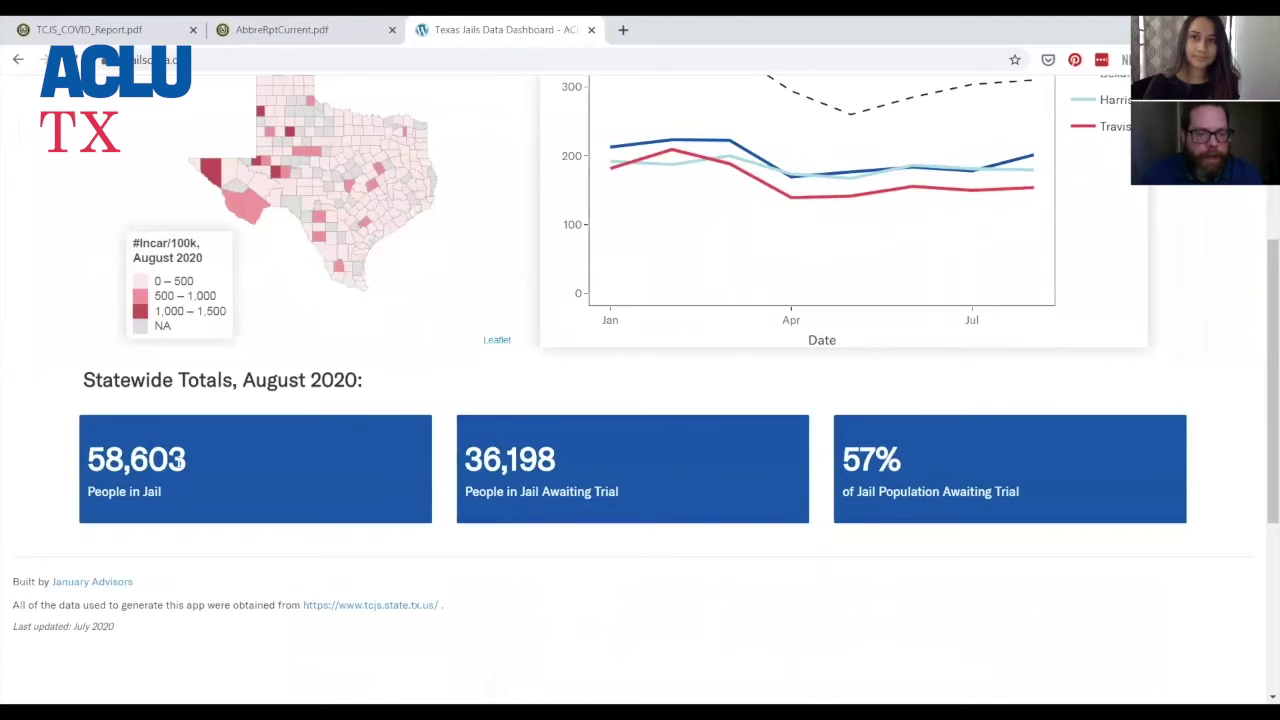
pyautogui.scroll(1, 335, 396)
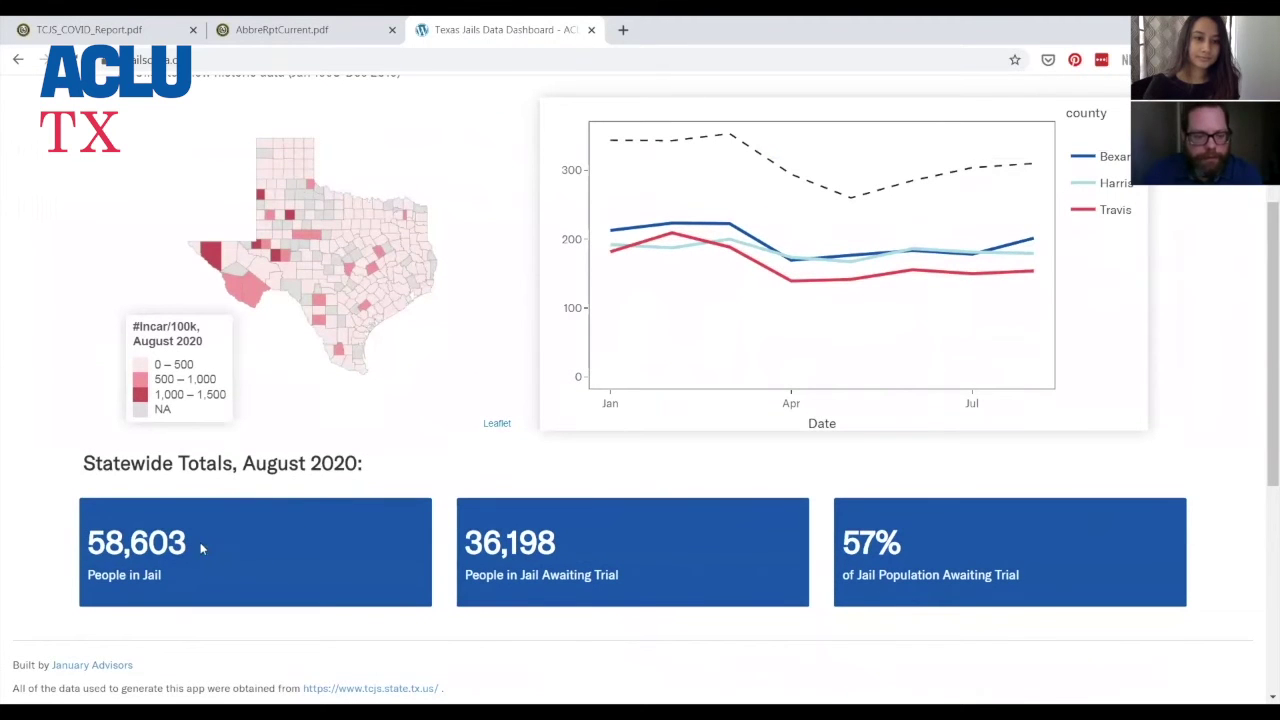
pyautogui.moveTo(205, 546); pyautogui.dragTo(82, 541)
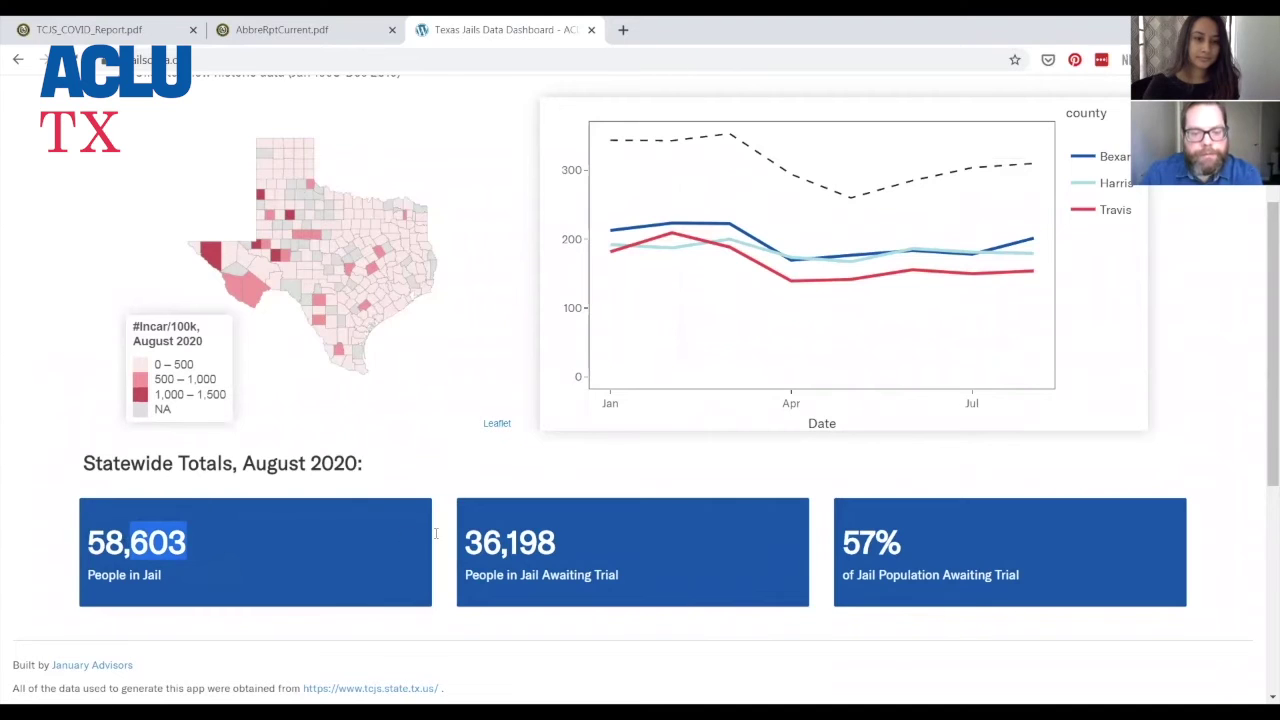
pyautogui.click(935, 546)
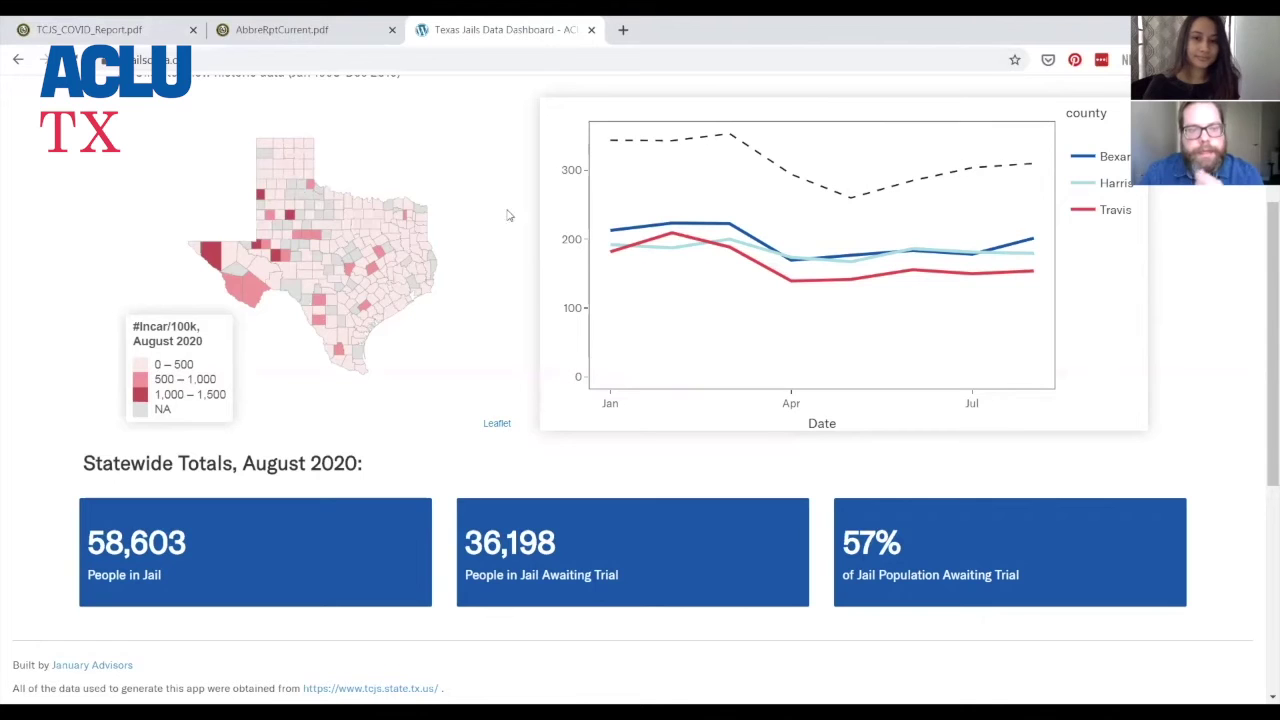
pyautogui.scroll(3, 1150, 360)
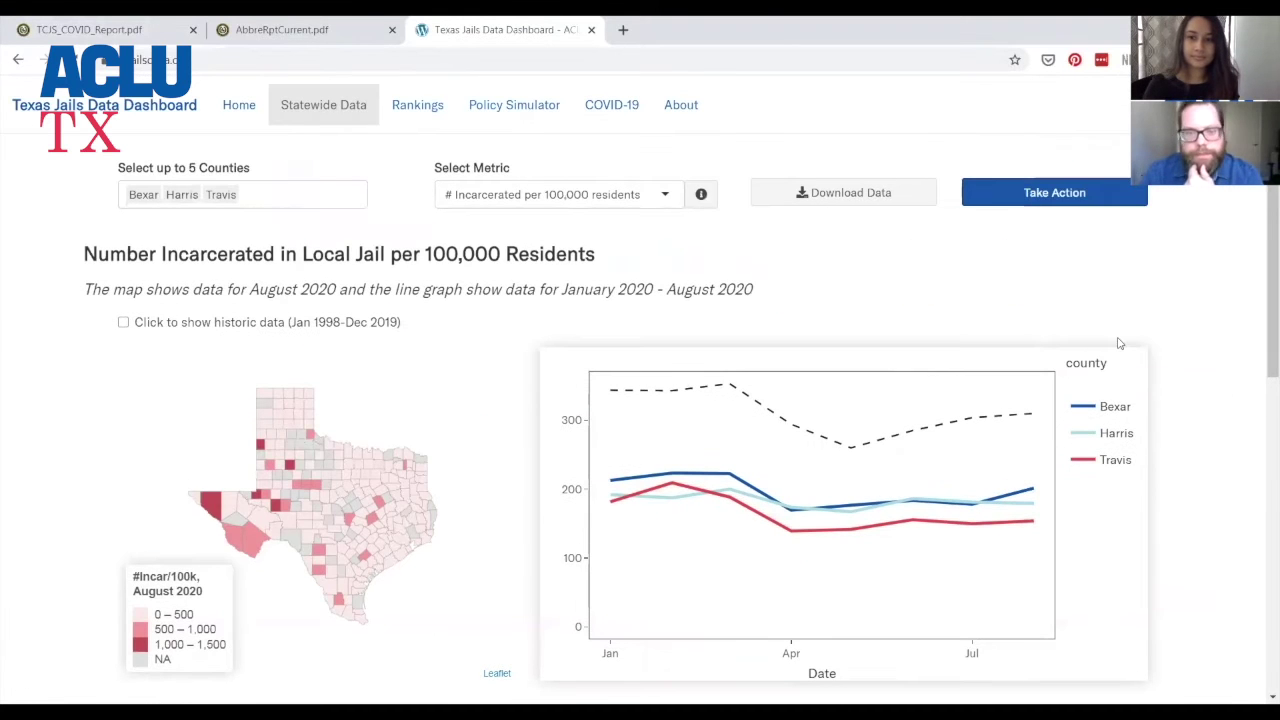
# Open Rankings and review the key-counties chart, highlighting the note on pre-trial and convicted colours.
pyautogui.click(428, 100)
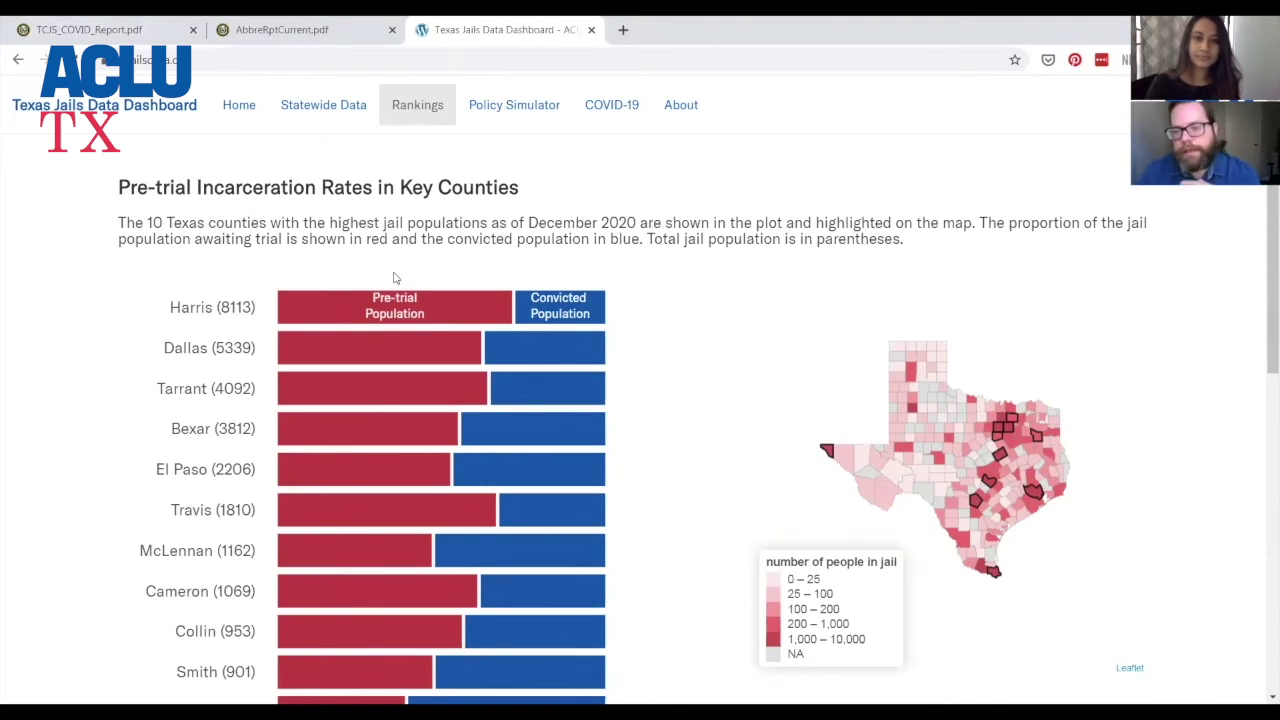
pyautogui.scroll(-1, 443, 218)
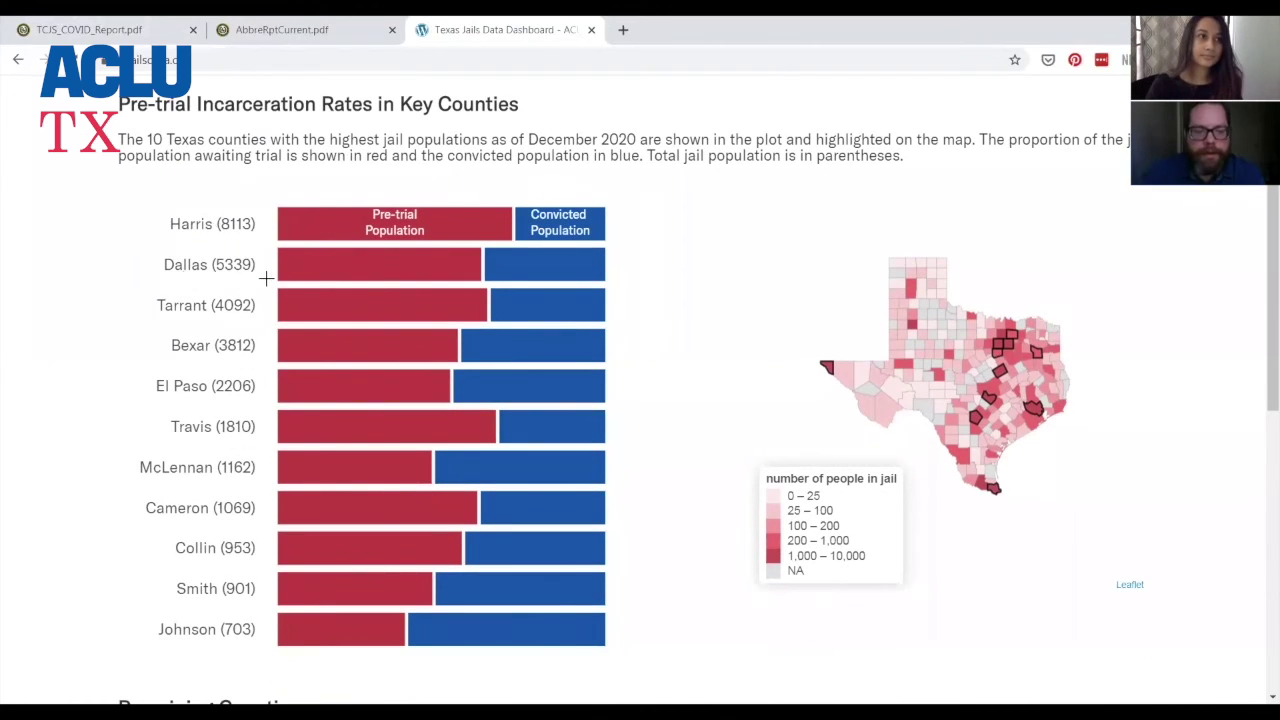
pyautogui.moveTo(400, 228)
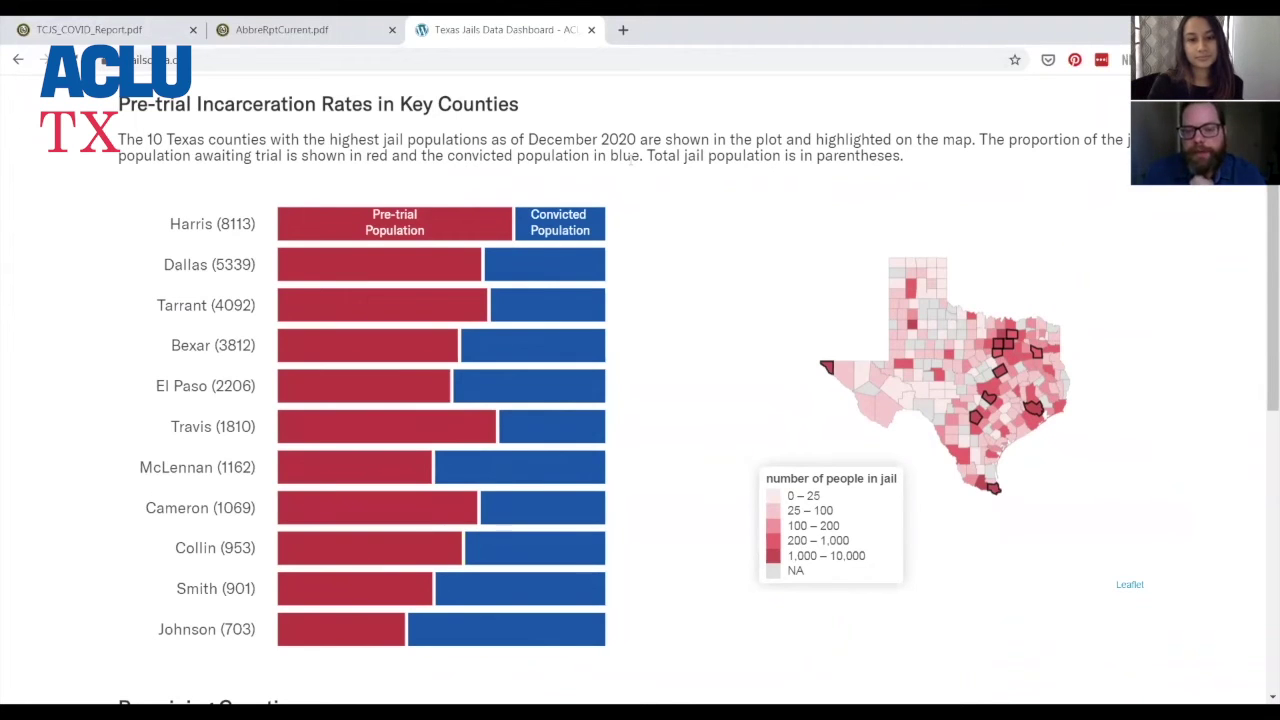
pyautogui.moveTo(631, 158); pyautogui.dragTo(490, 150)
pyautogui.click(490, 150)
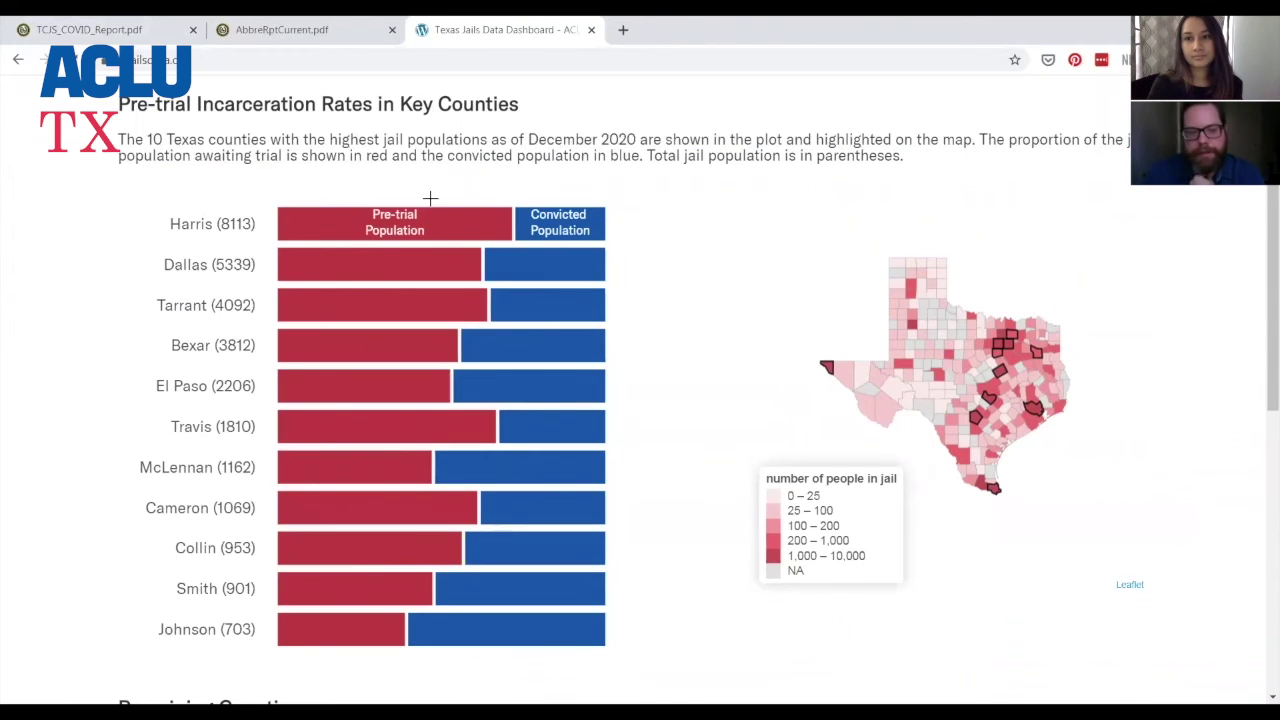
pyautogui.moveTo(606, 158); pyautogui.dragTo(556, 152)
pyautogui.click(556, 152)
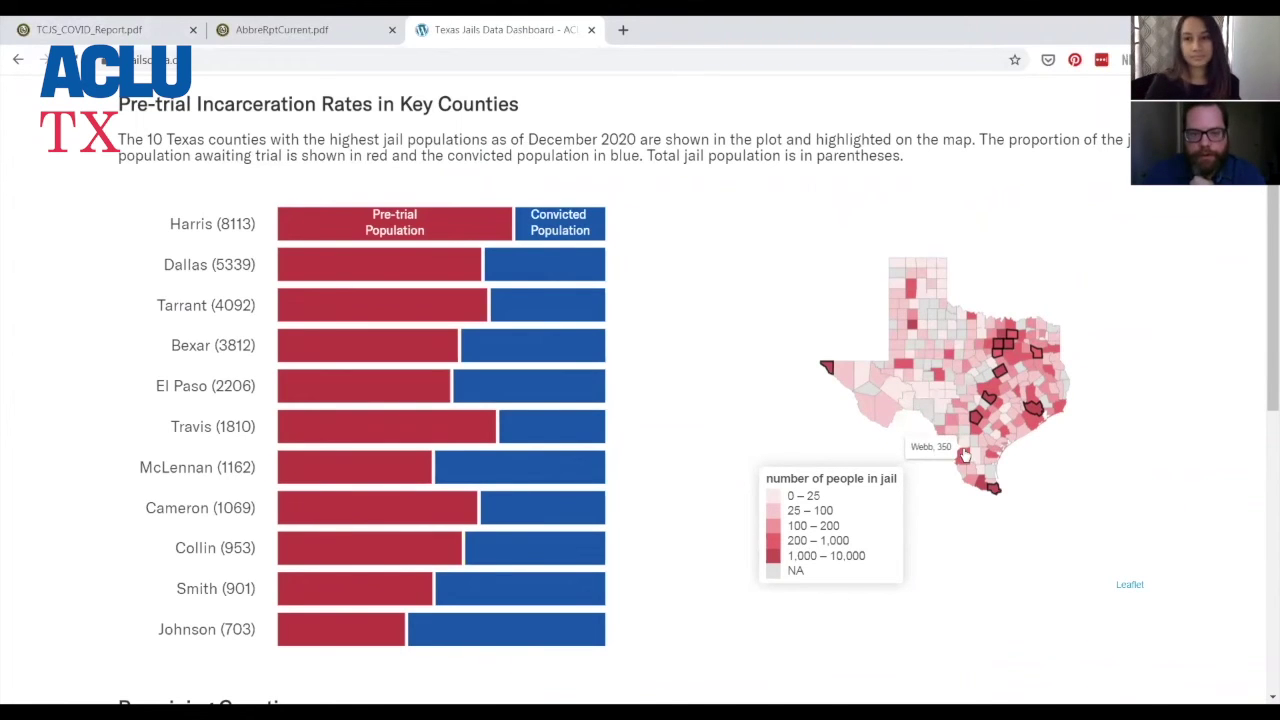
pyautogui.scroll(-1, 96, 357)
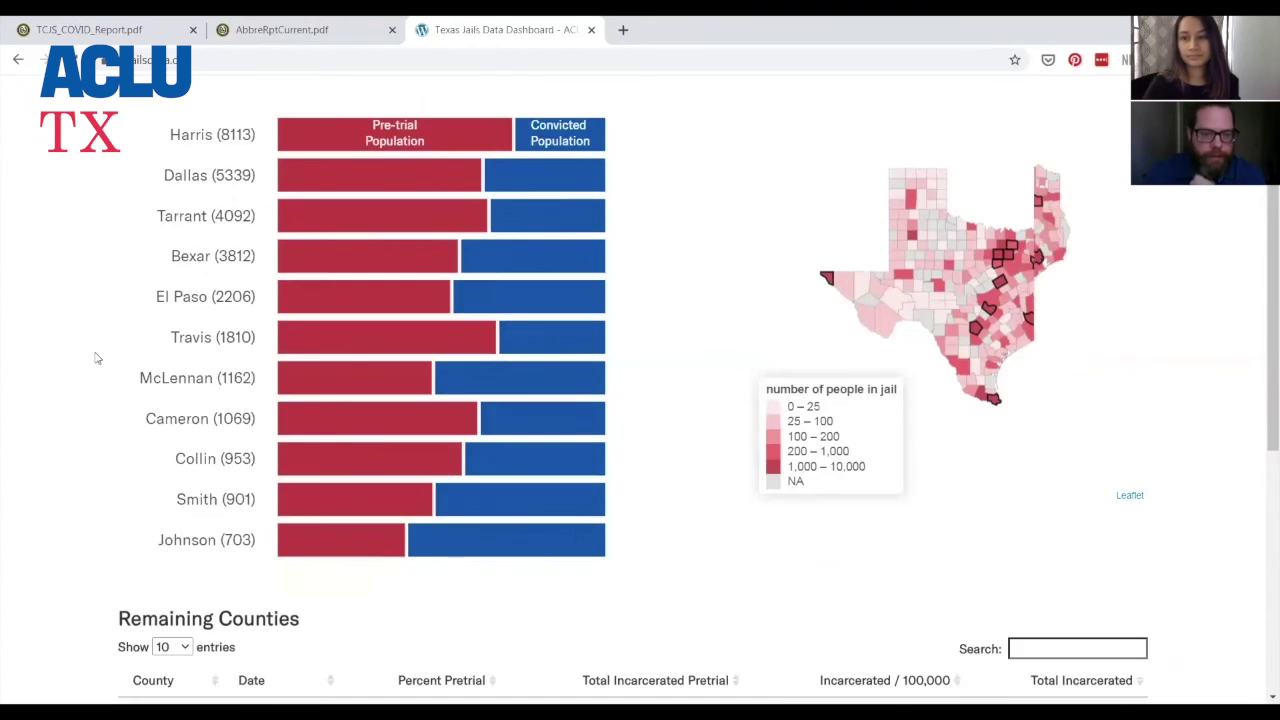
pyautogui.scroll(-3, 53, 371)
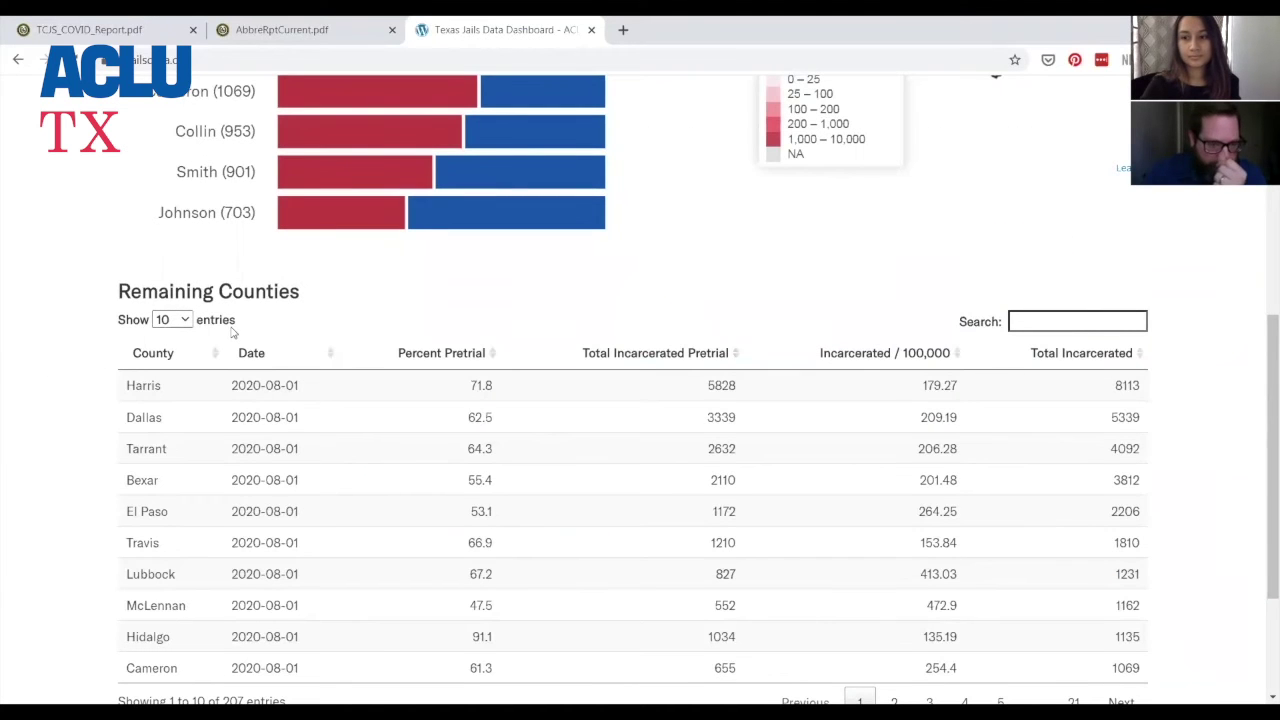
pyautogui.scroll(-2, 706, 373)
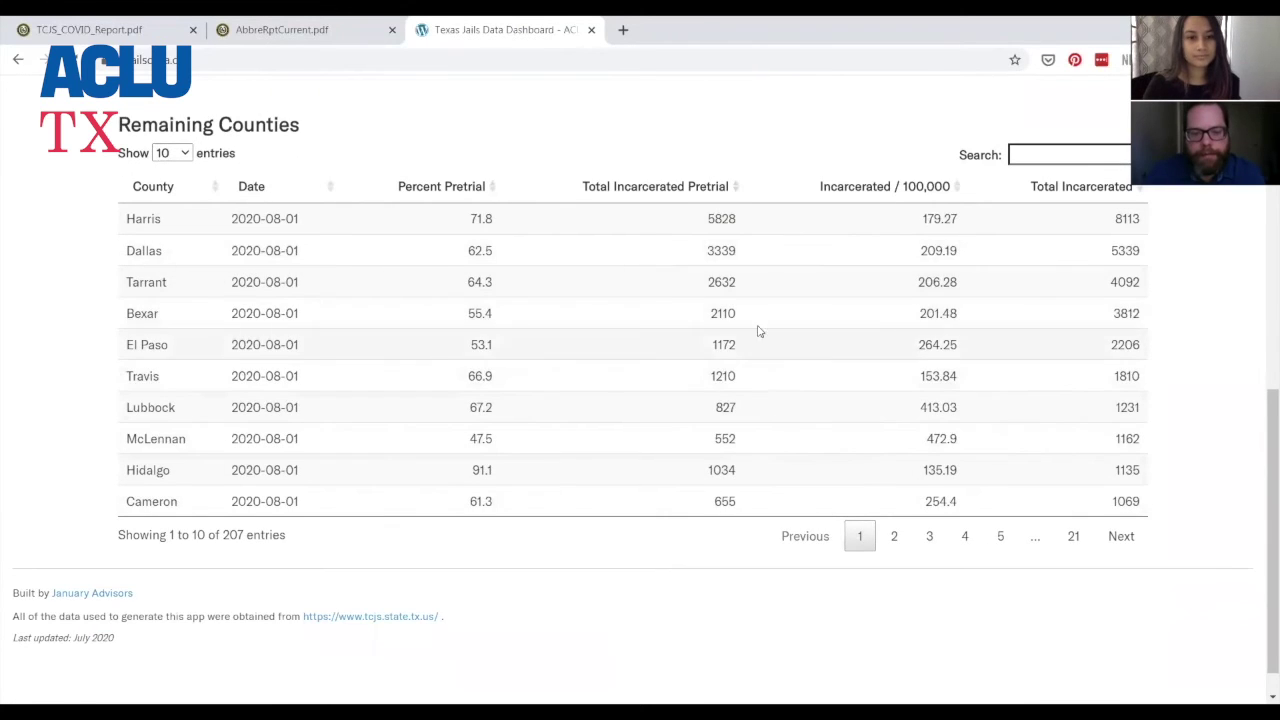
pyautogui.scroll(2, 860, 329)
pyautogui.scroll(1, 865, 328)
pyautogui.scroll(2, 854, 371)
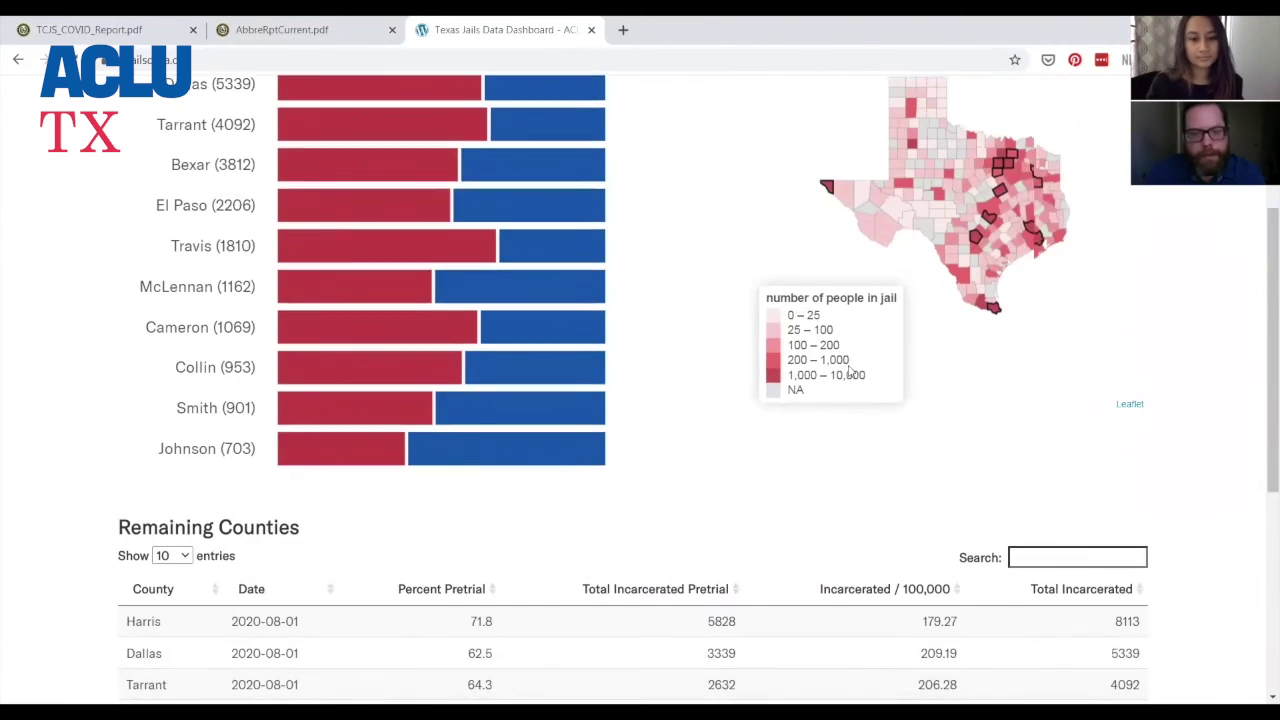
pyautogui.scroll(3, 52, 285)
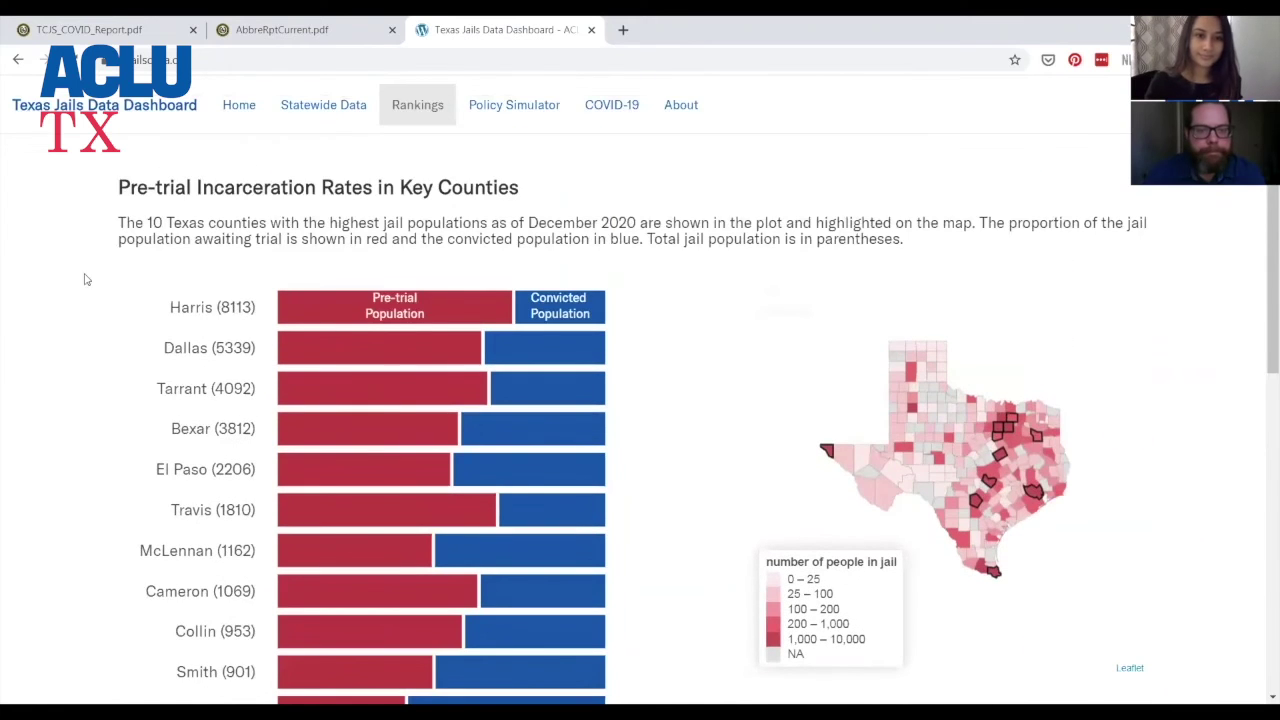
# Open the Policy Simulator and highlight its statewide jail population headline.
pyautogui.click(490, 106)
pyautogui.moveTo(321, 190); pyautogui.dragTo(447, 226)
pyautogui.click(406, 221)
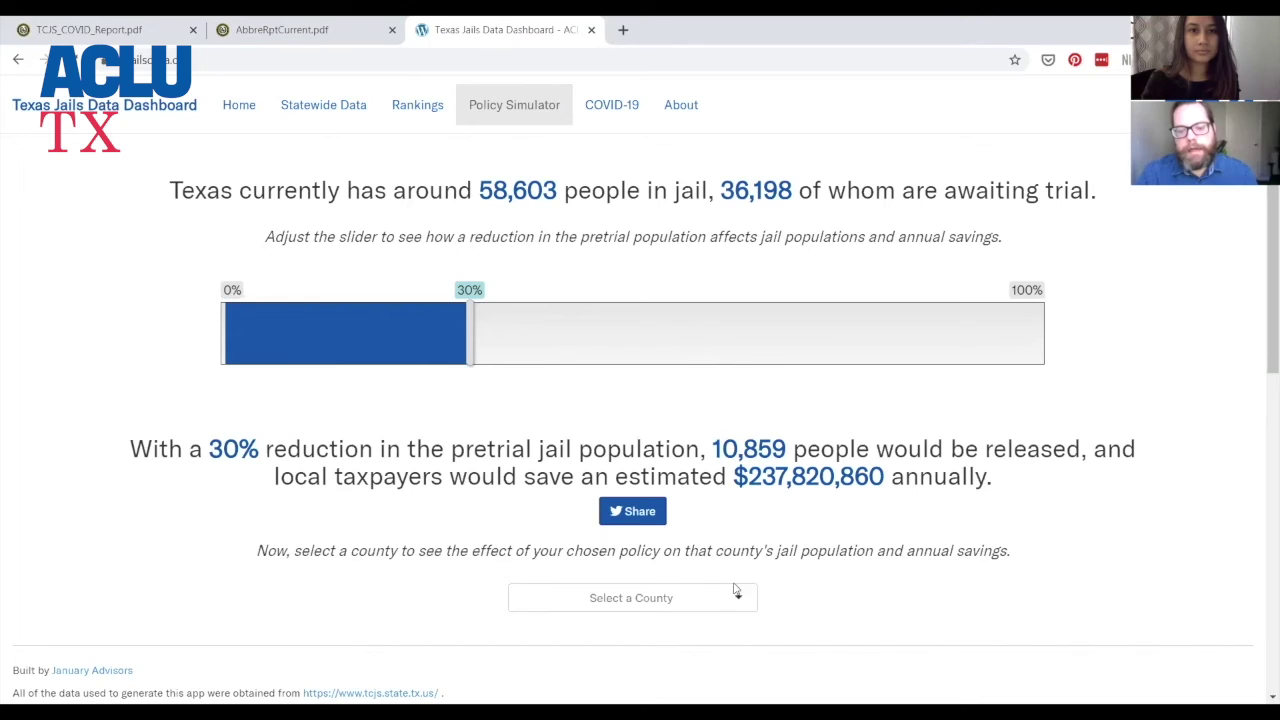
pyautogui.doubleClick(352, 190)
pyautogui.click(300, 195)
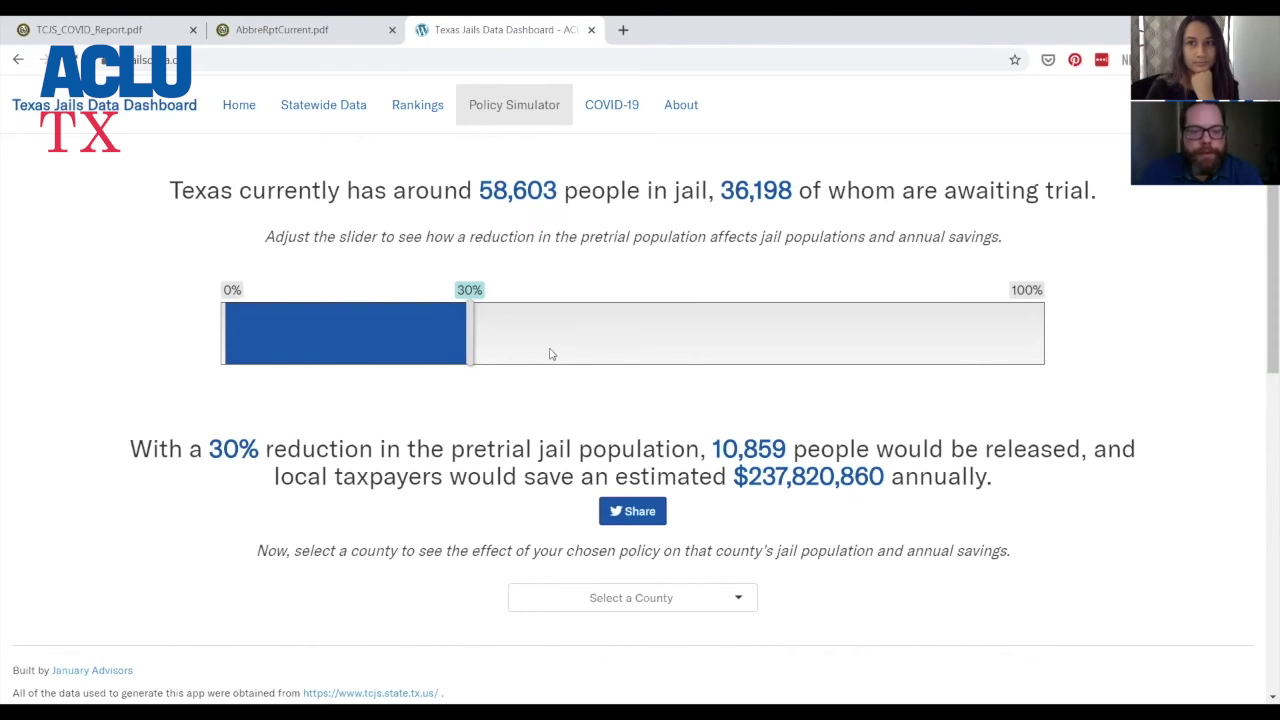
# Lower the pretrial reduction slider from 30% to 25%.
pyautogui.moveTo(455, 343); pyautogui.dragTo(432, 345)
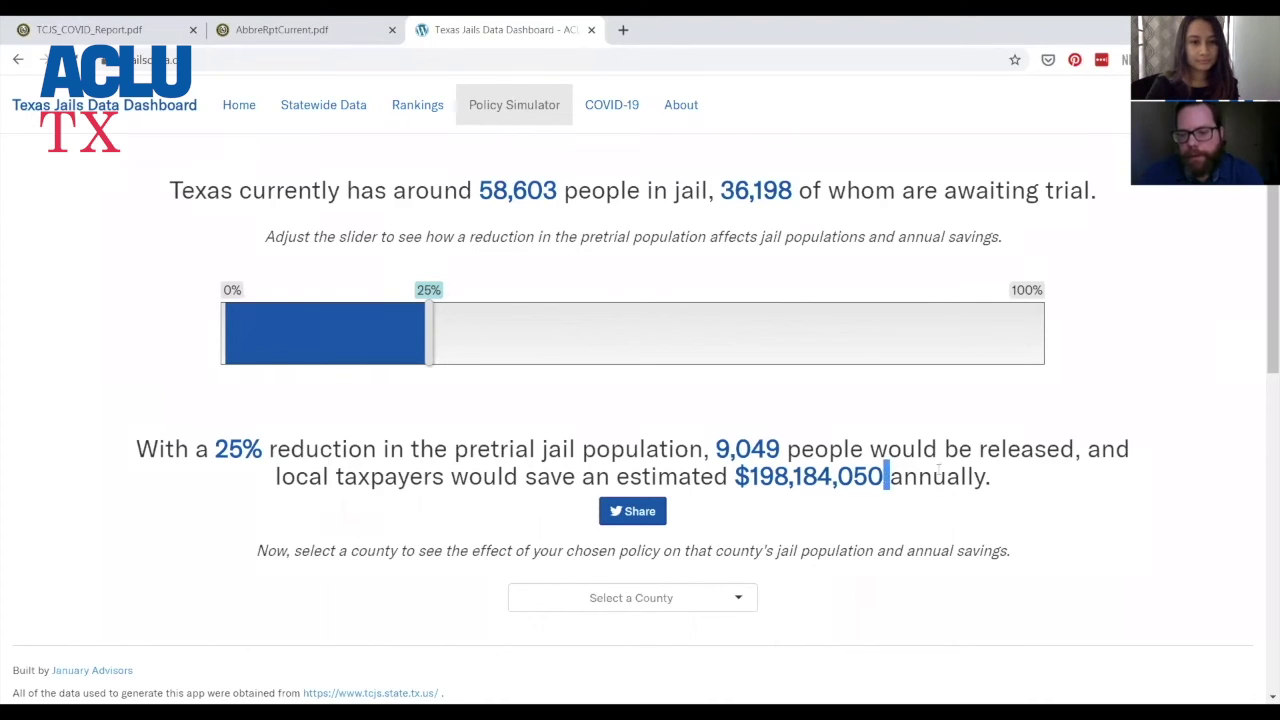
pyautogui.scroll(-2, 877, 497)
pyautogui.scroll(2, 768, 597)
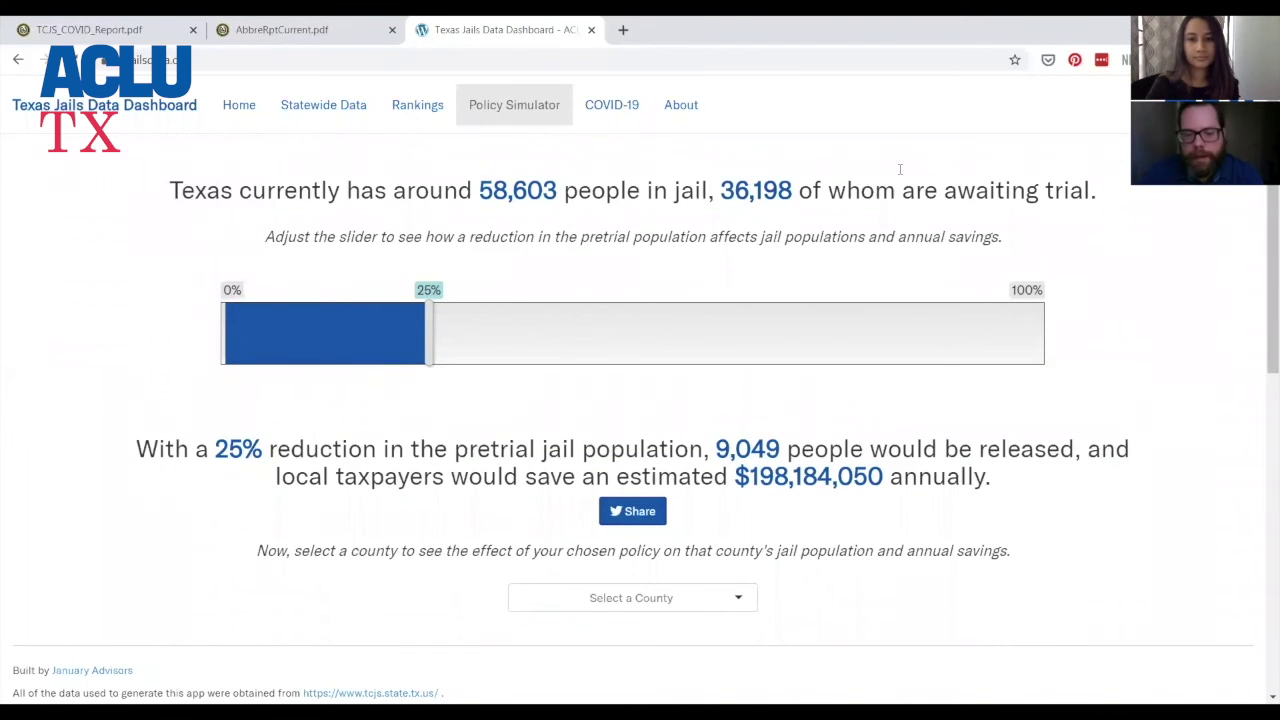
pyautogui.click(631, 597)
# Choose Blanco in the county list to see its 25% reduction results.
pyautogui.scroll(-2, 711, 497)
pyautogui.scroll(-3, 661, 538)
pyautogui.click(659, 520)
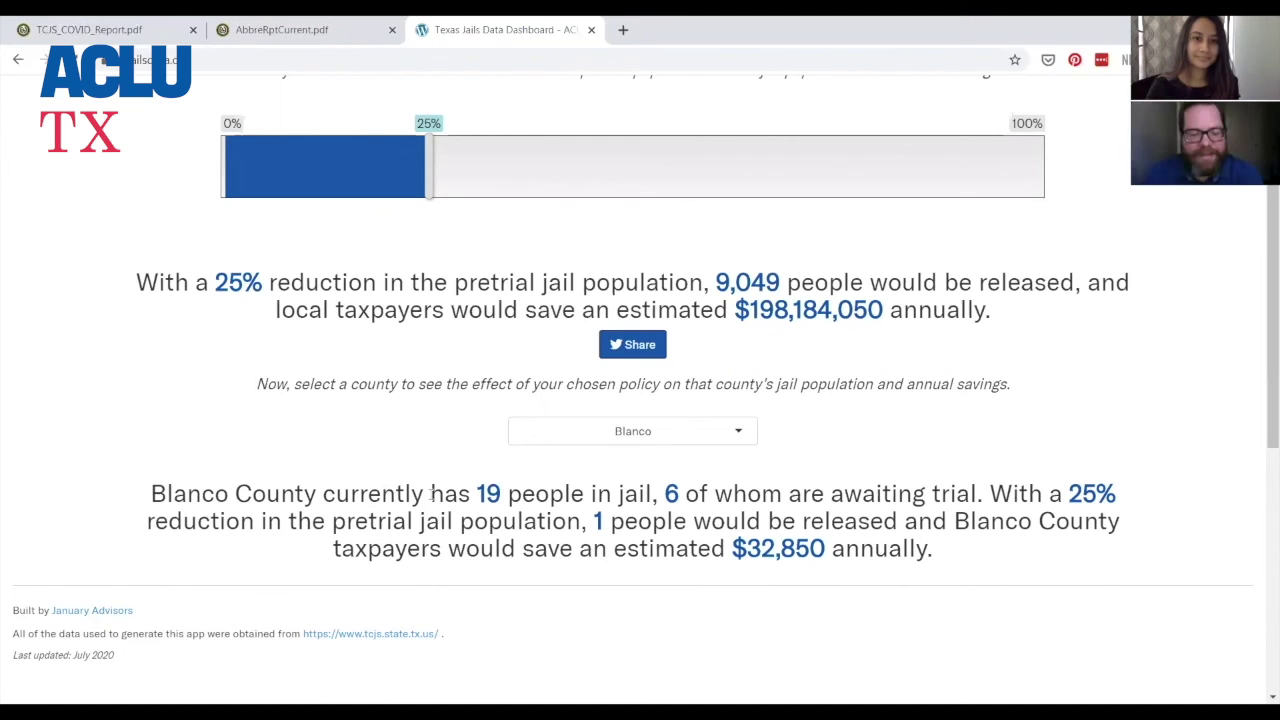
pyautogui.moveTo(655, 547); pyautogui.dragTo(605, 512)
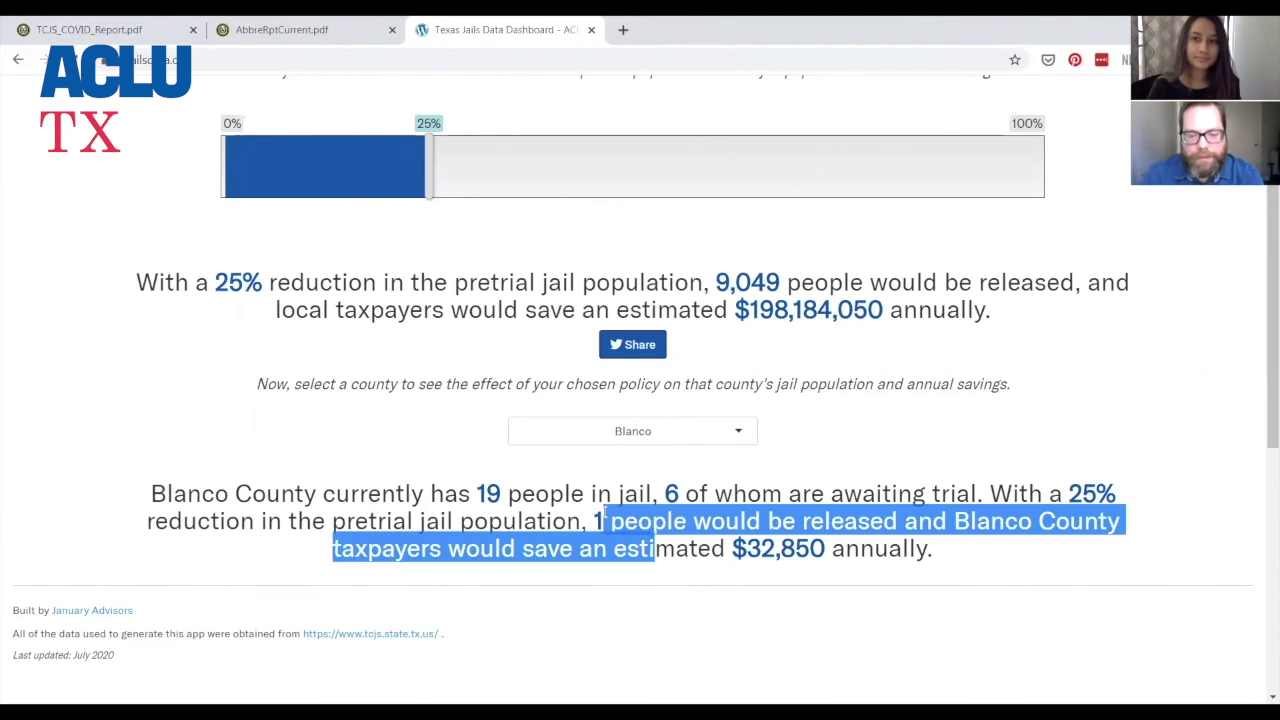
pyautogui.scroll(2, 900, 440)
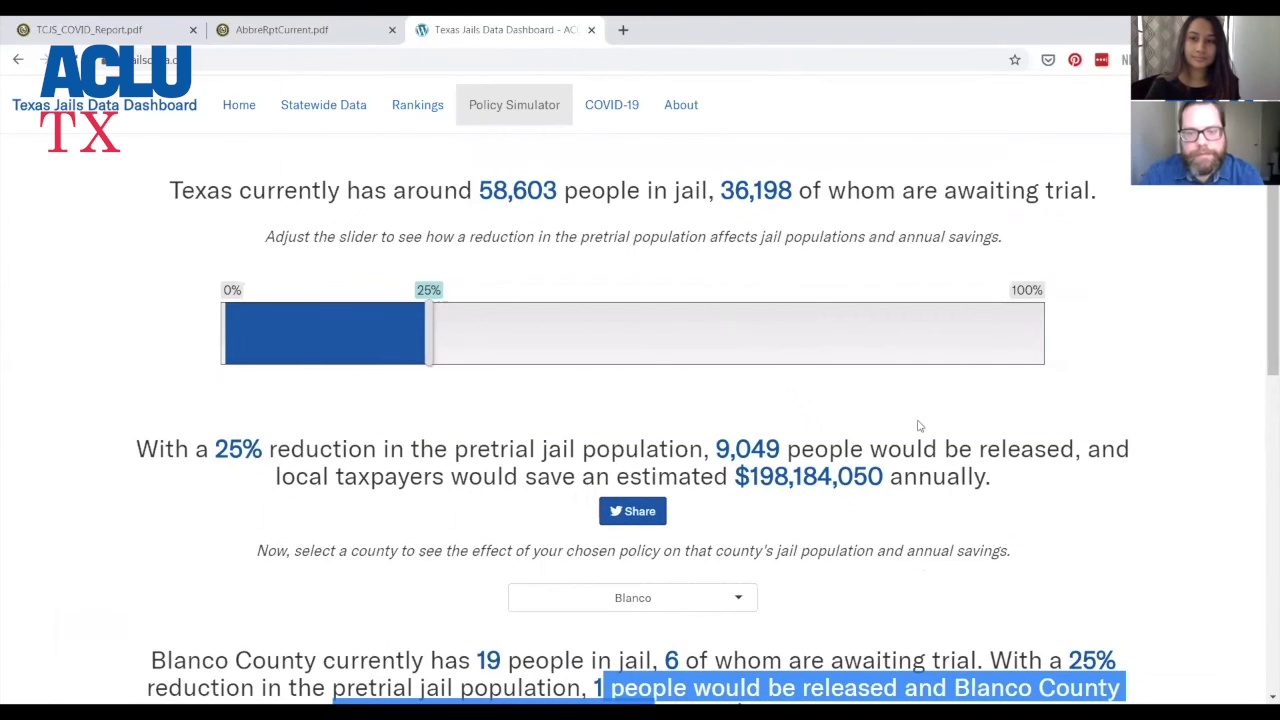
# Open the COVID-19 page and highlight its data source note.
pyautogui.click(630, 113)
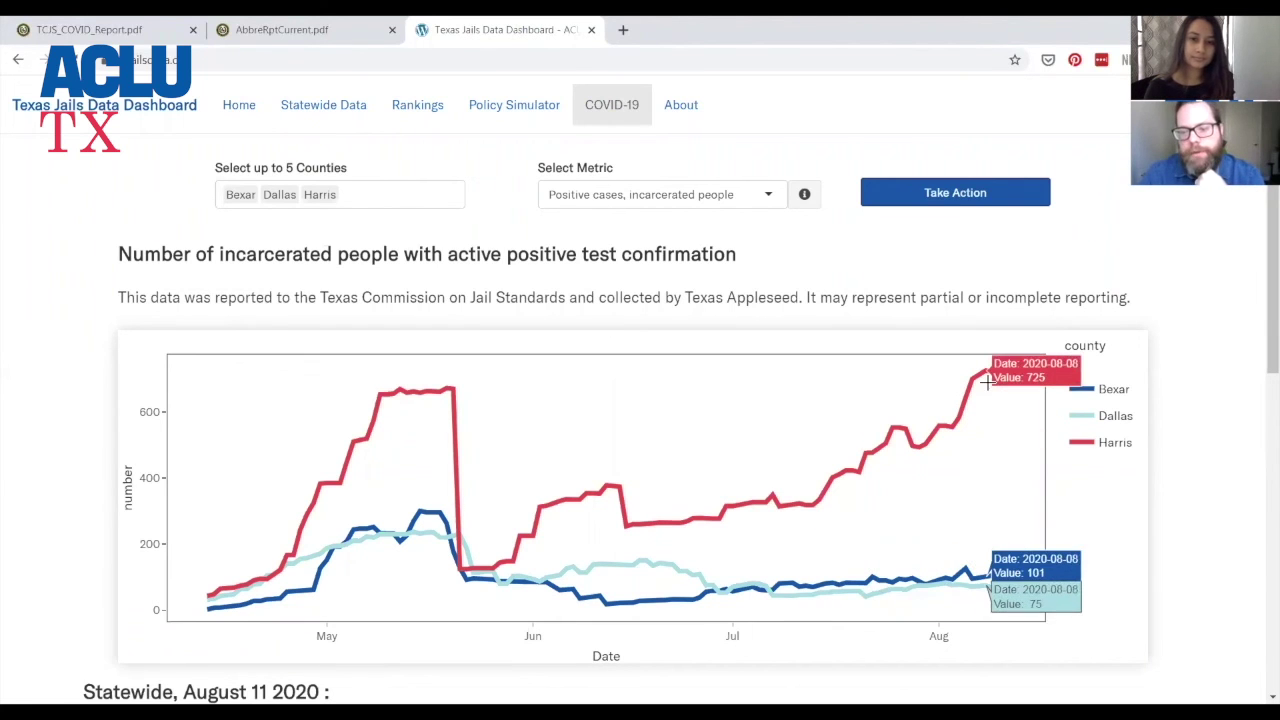
pyautogui.doubleClick(270, 297)
pyautogui.moveTo(270, 297); pyautogui.dragTo(577, 311)
pyautogui.click(535, 310)
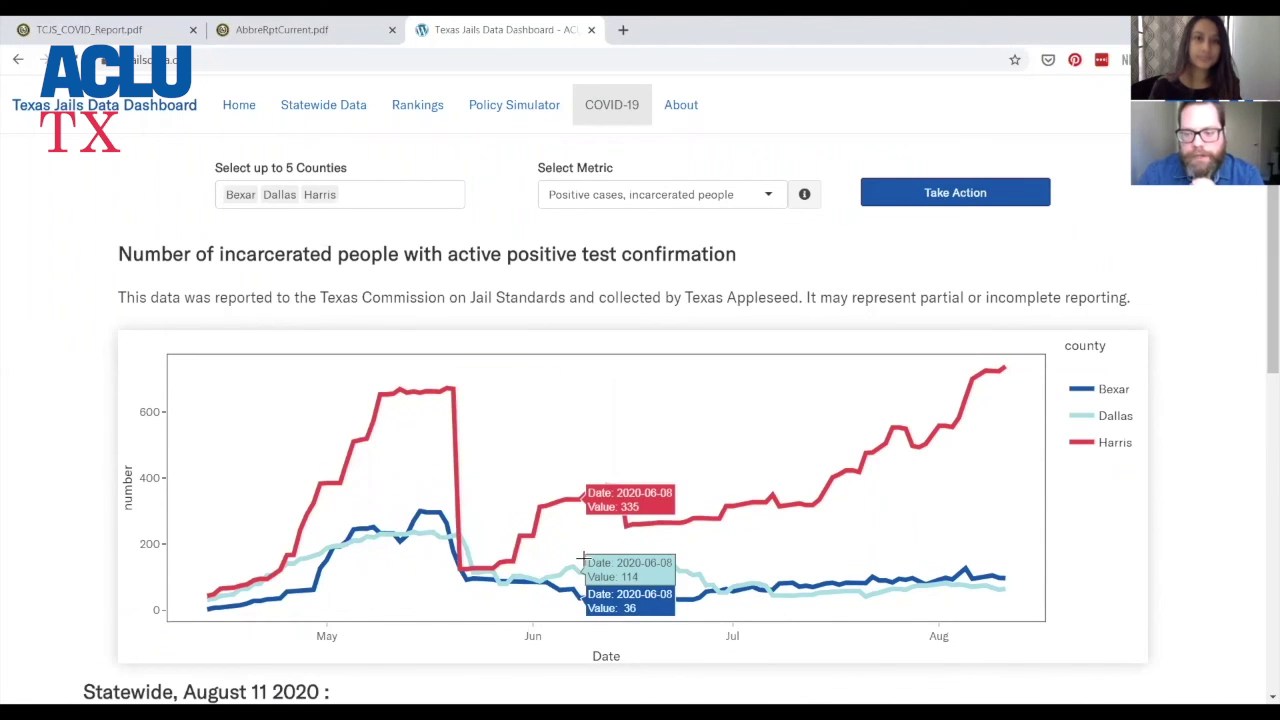
pyautogui.click(381, 197)
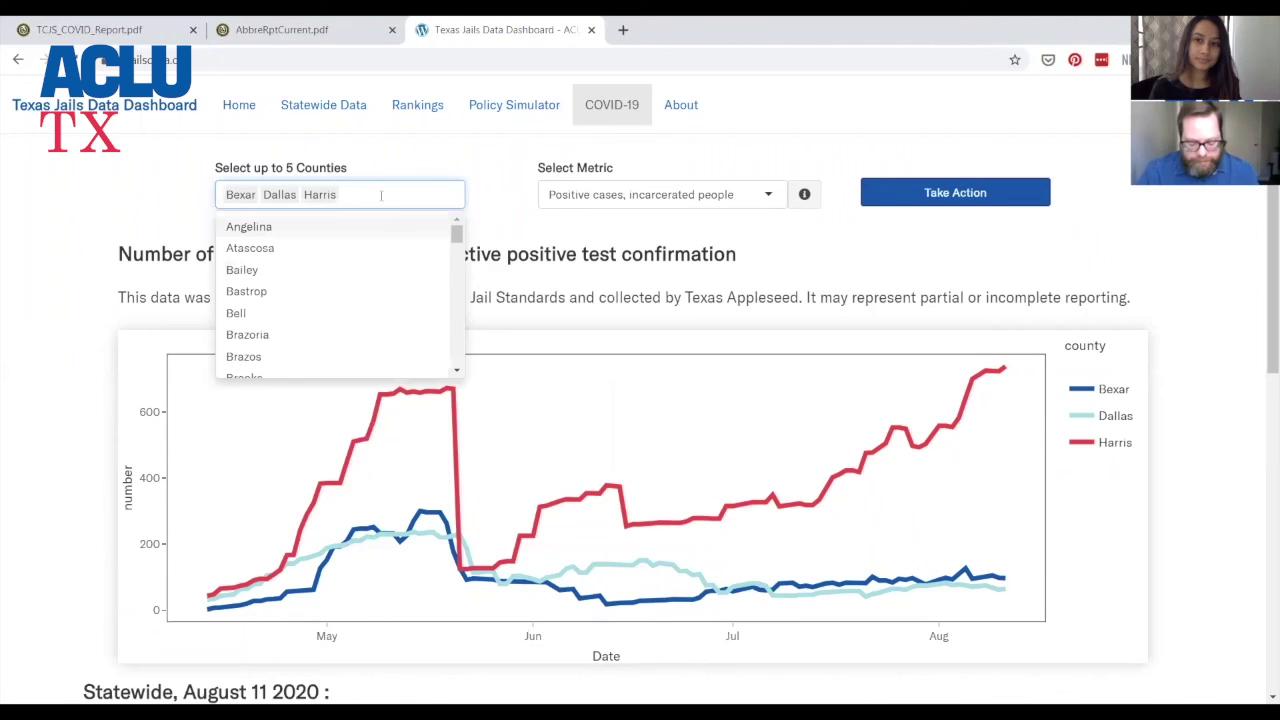
# Add Travis to the COVID-19 chart's selected counties.
pyautogui.write('travis')
pyautogui.press('Return')
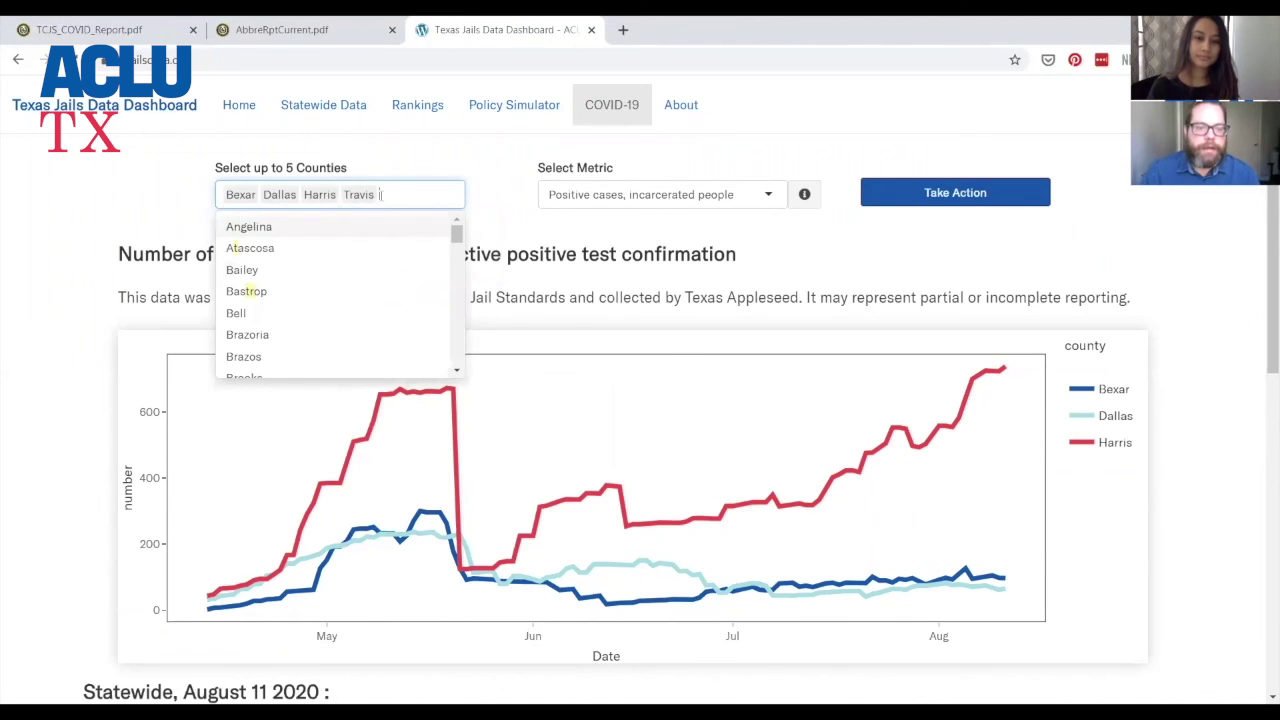
pyautogui.click(703, 258)
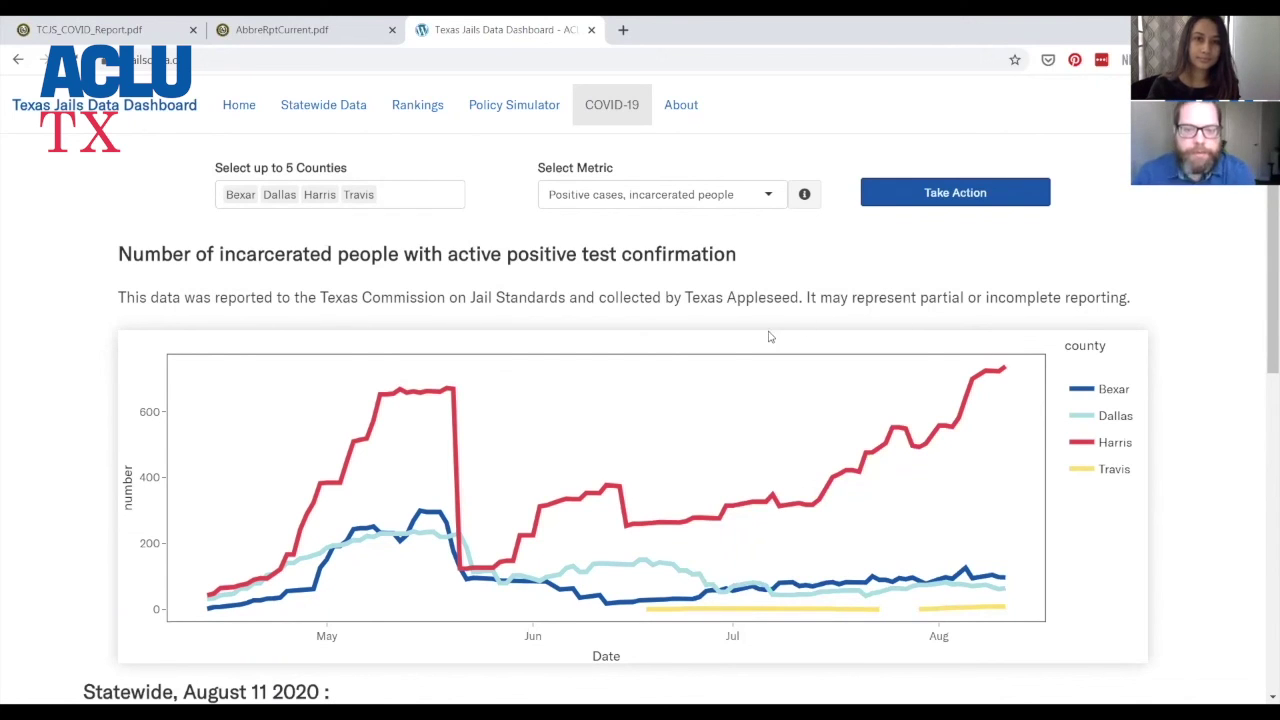
# Highlight the word Appleseed in the source note and scroll through the page.
pyautogui.doubleClick(744, 298)
pyautogui.click(743, 298)
pyautogui.doubleClick(741, 297)
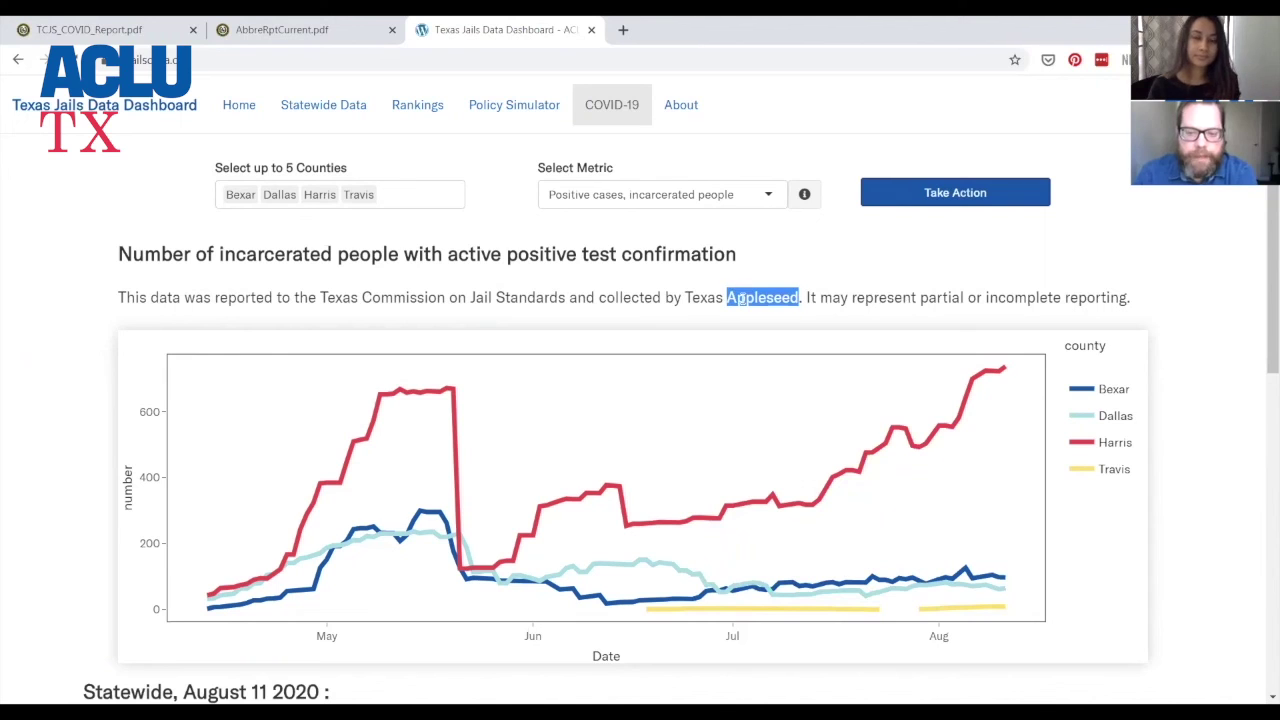
pyautogui.click(741, 297)
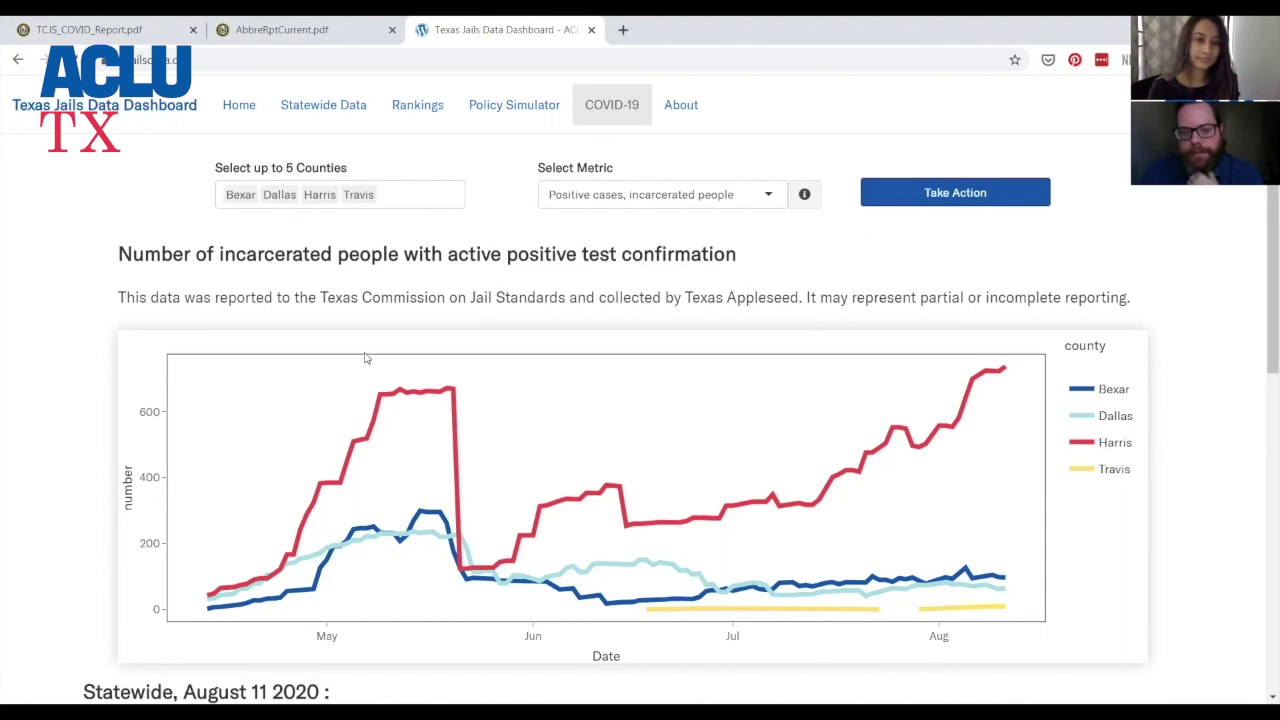
pyautogui.scroll(-3, 237, 451)
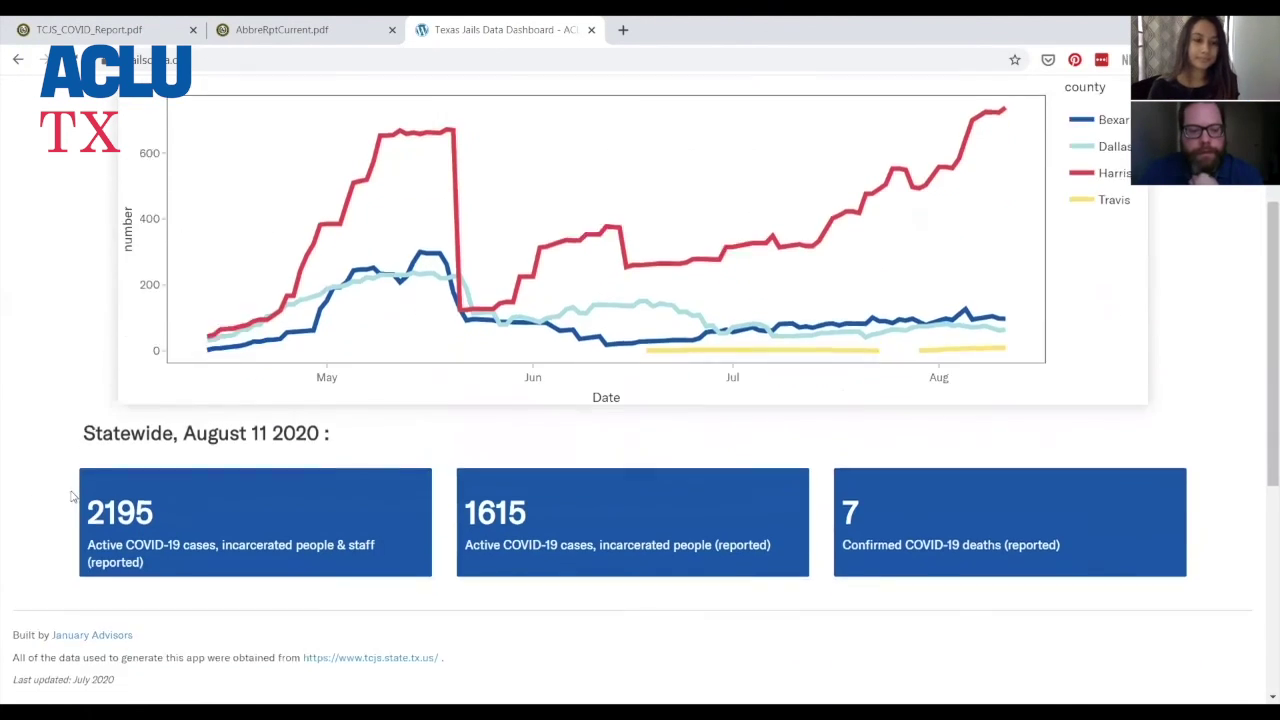
pyautogui.scroll(-1, 72, 497)
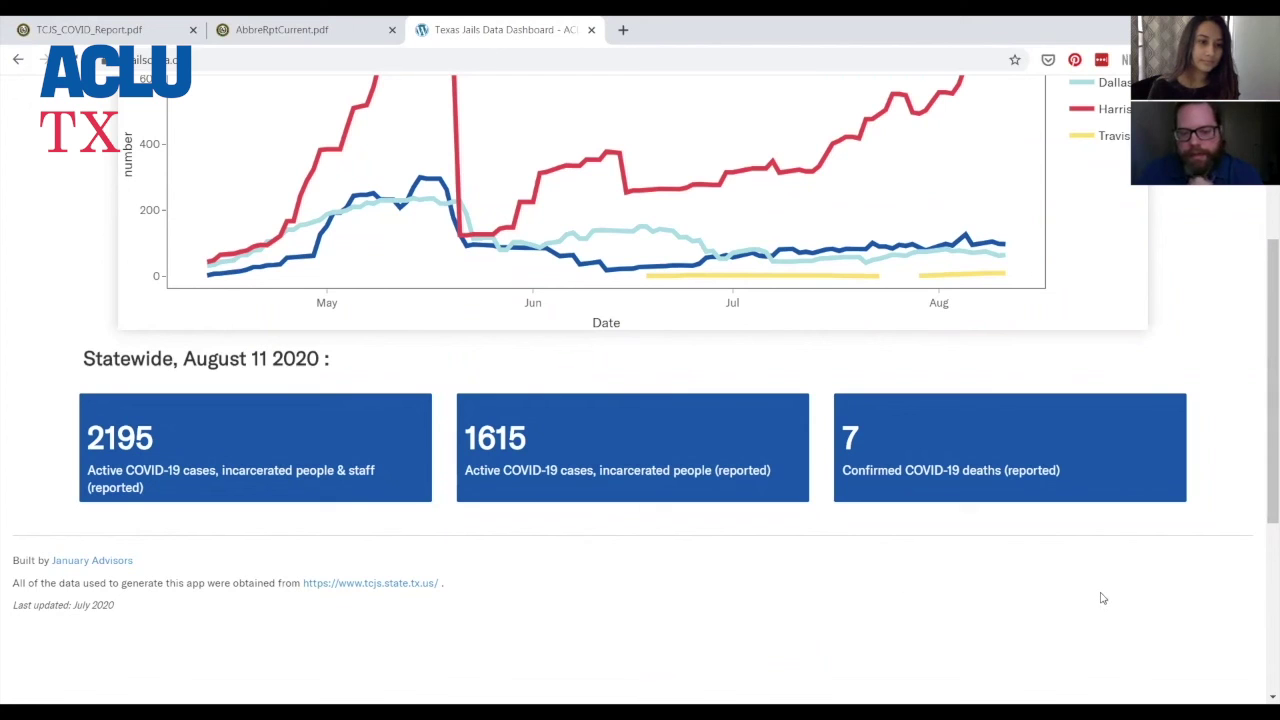
pyautogui.scroll(3, 1220, 610)
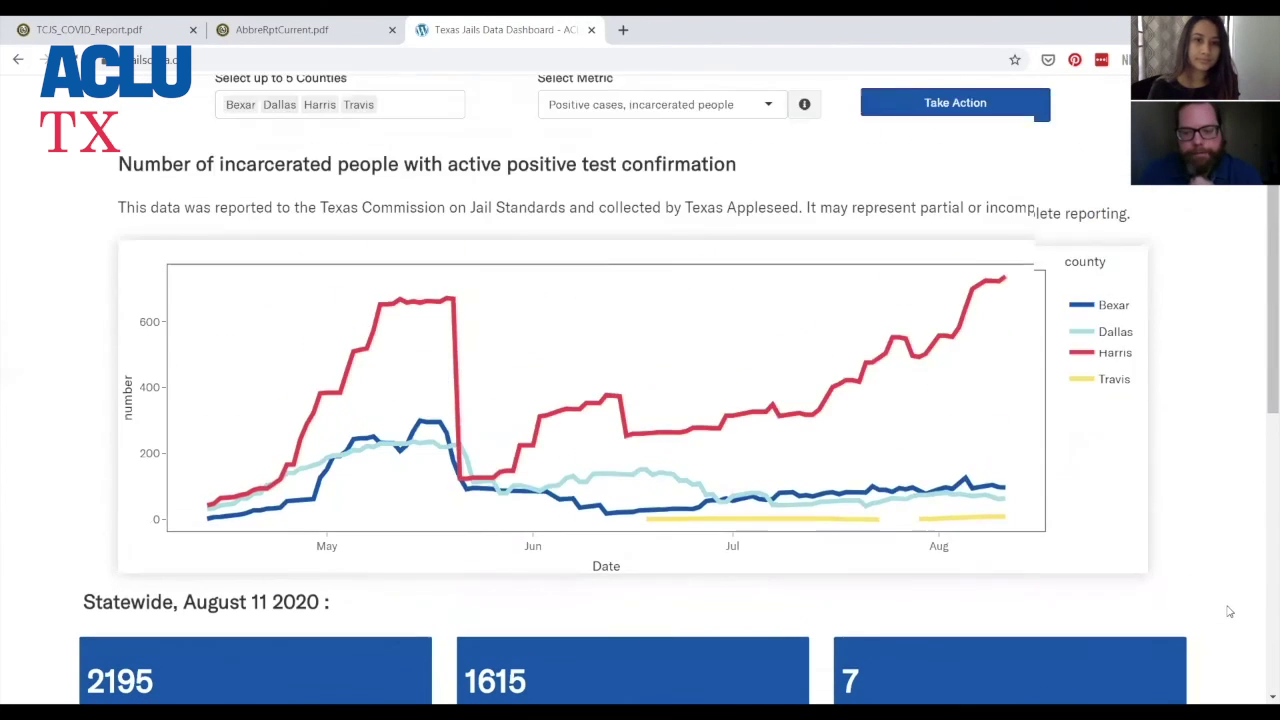
pyautogui.scroll(1, 1230, 610)
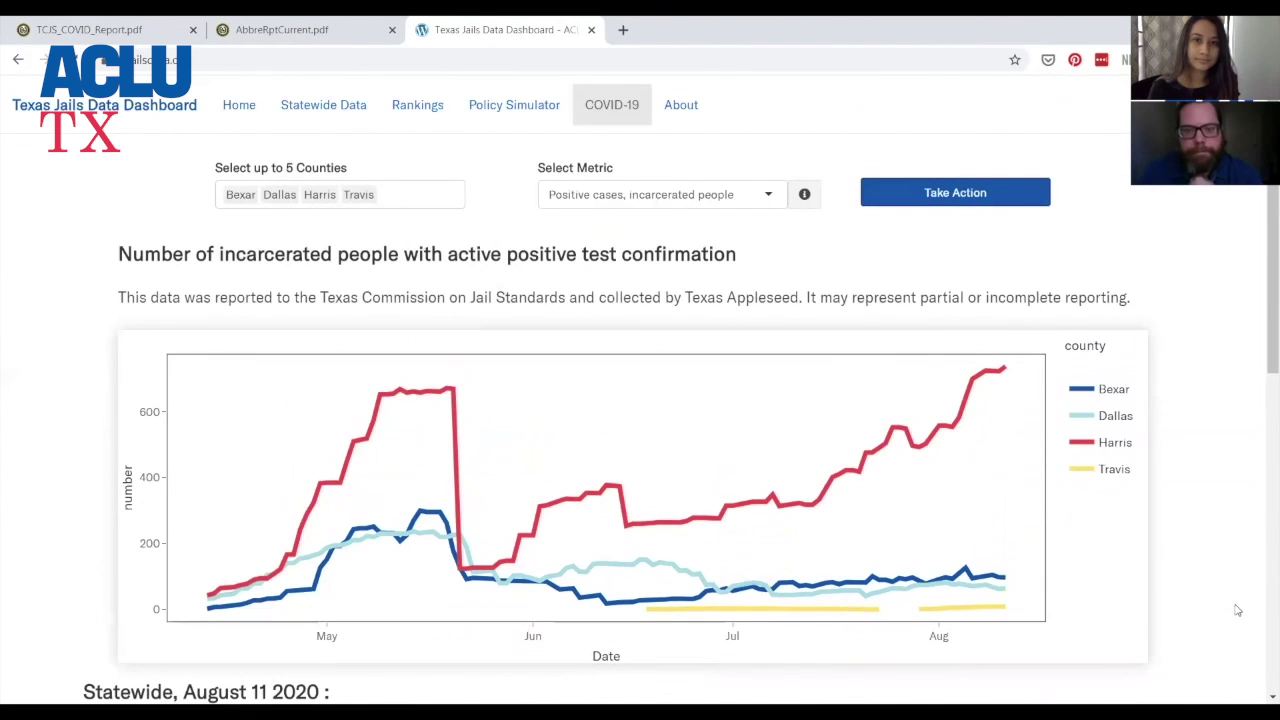
# View the About page, highlighting the background paragraphs and scrolling through the Data Sources and Data Metrics sections.
pyautogui.click(680, 110)
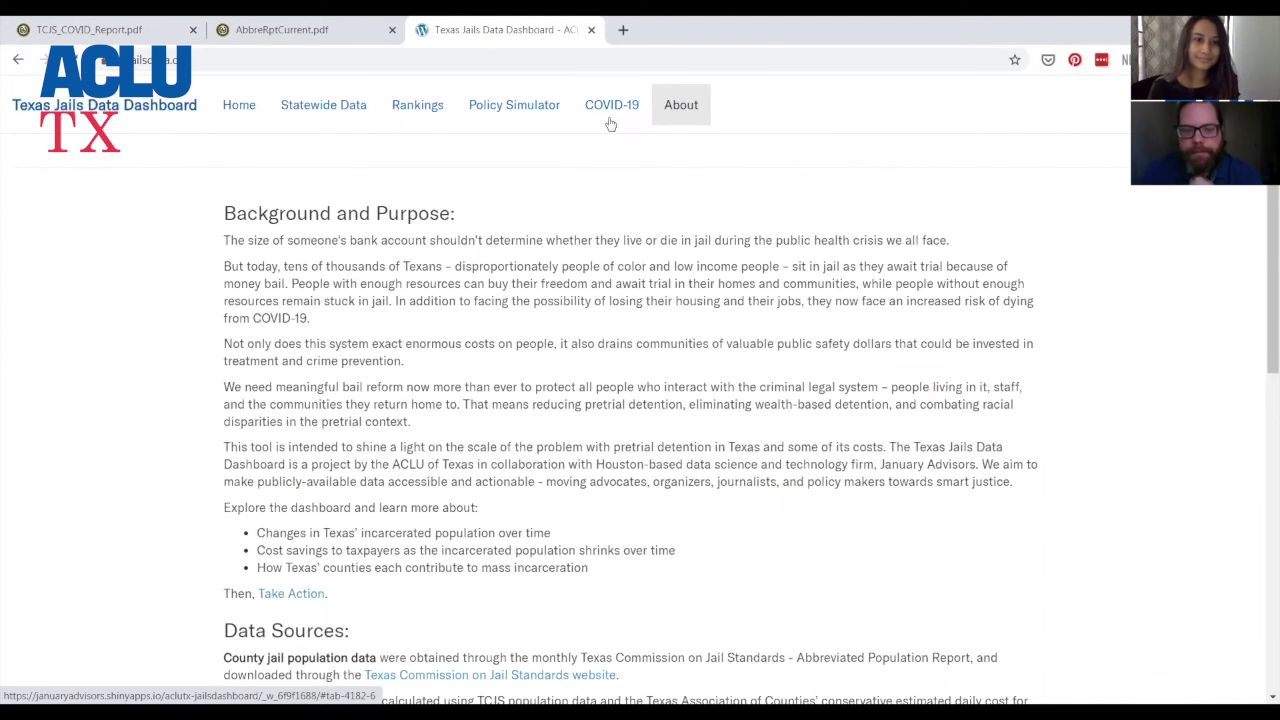
pyautogui.moveTo(284, 266); pyautogui.dragTo(591, 567)
pyautogui.click(770, 497)
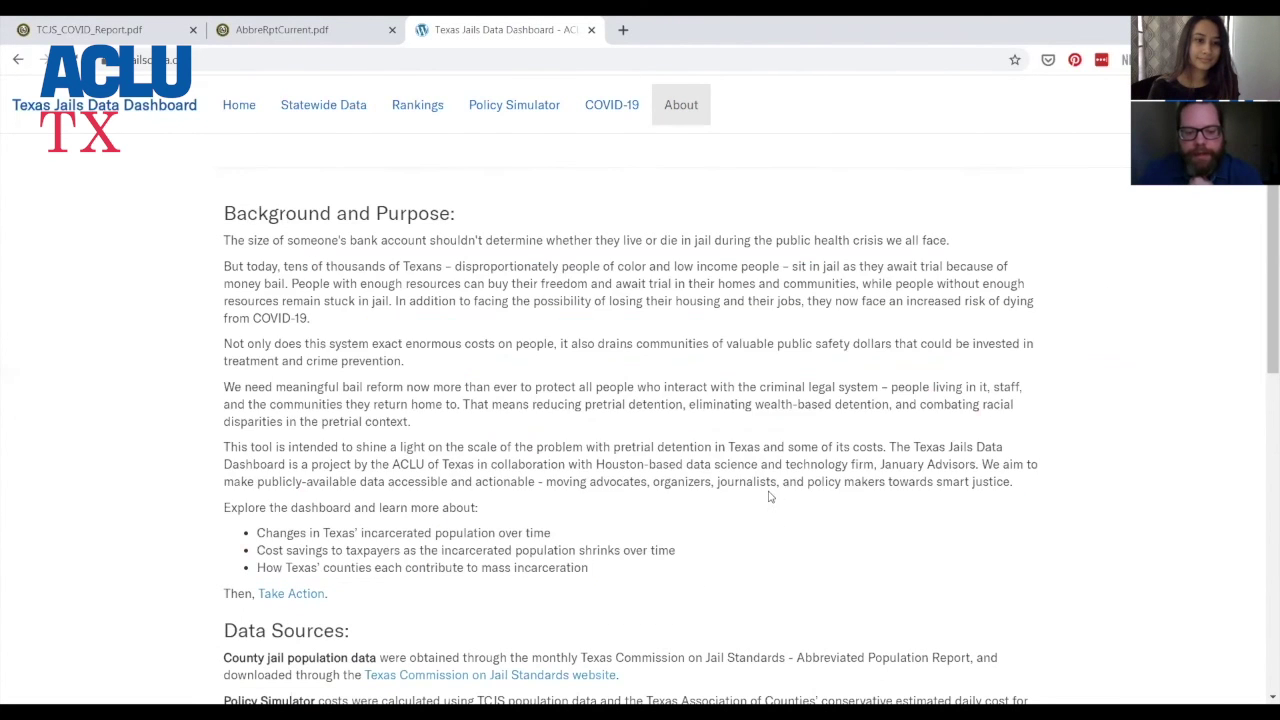
pyautogui.scroll(-3, 770, 497)
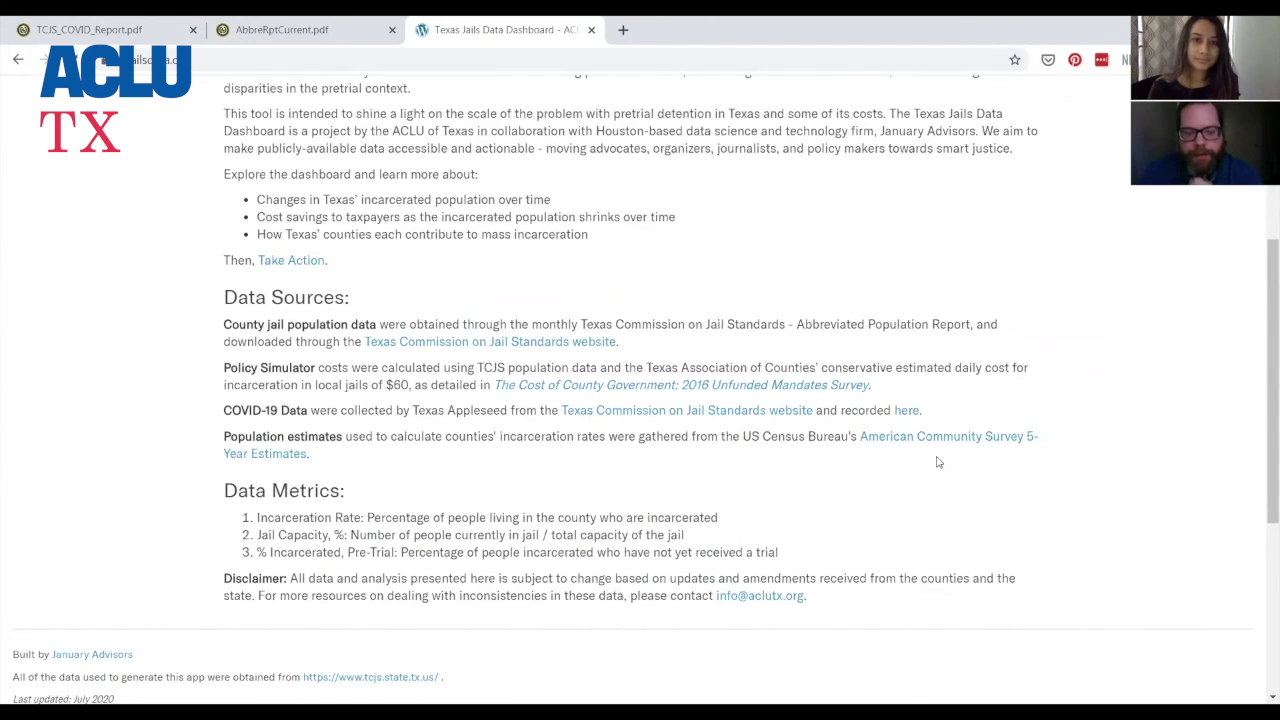
pyautogui.scroll(3, 937, 462)
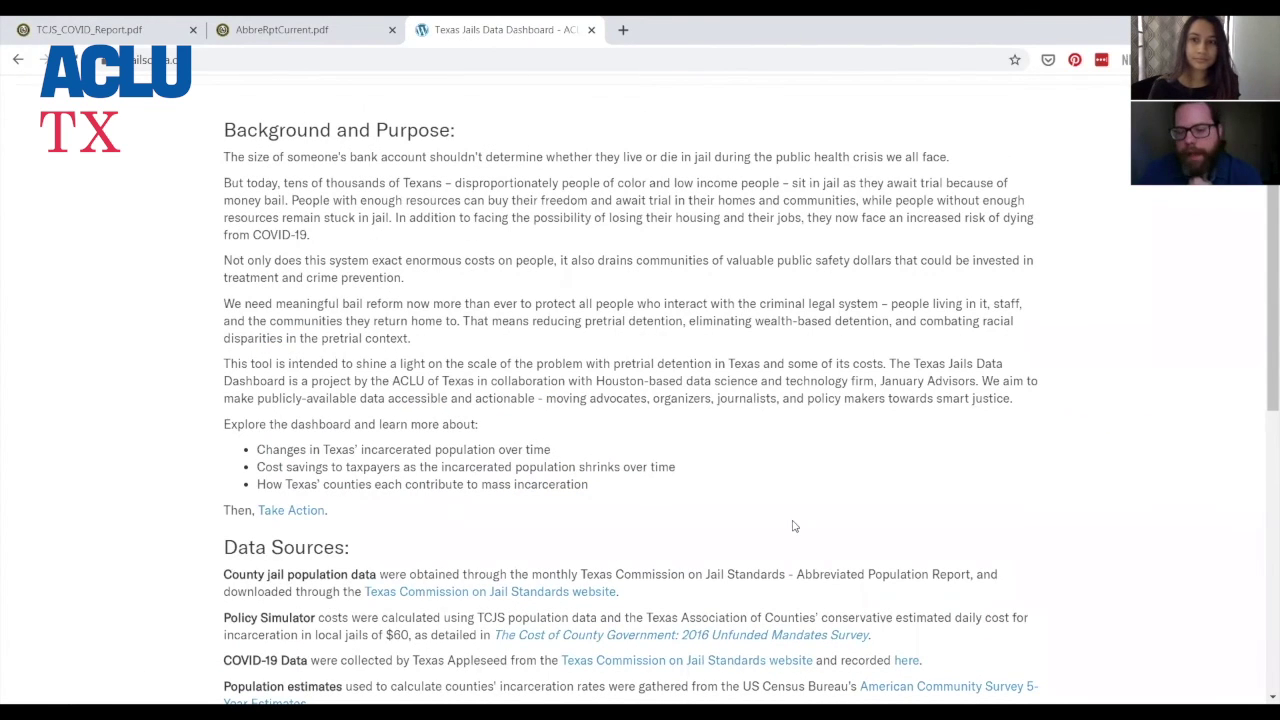